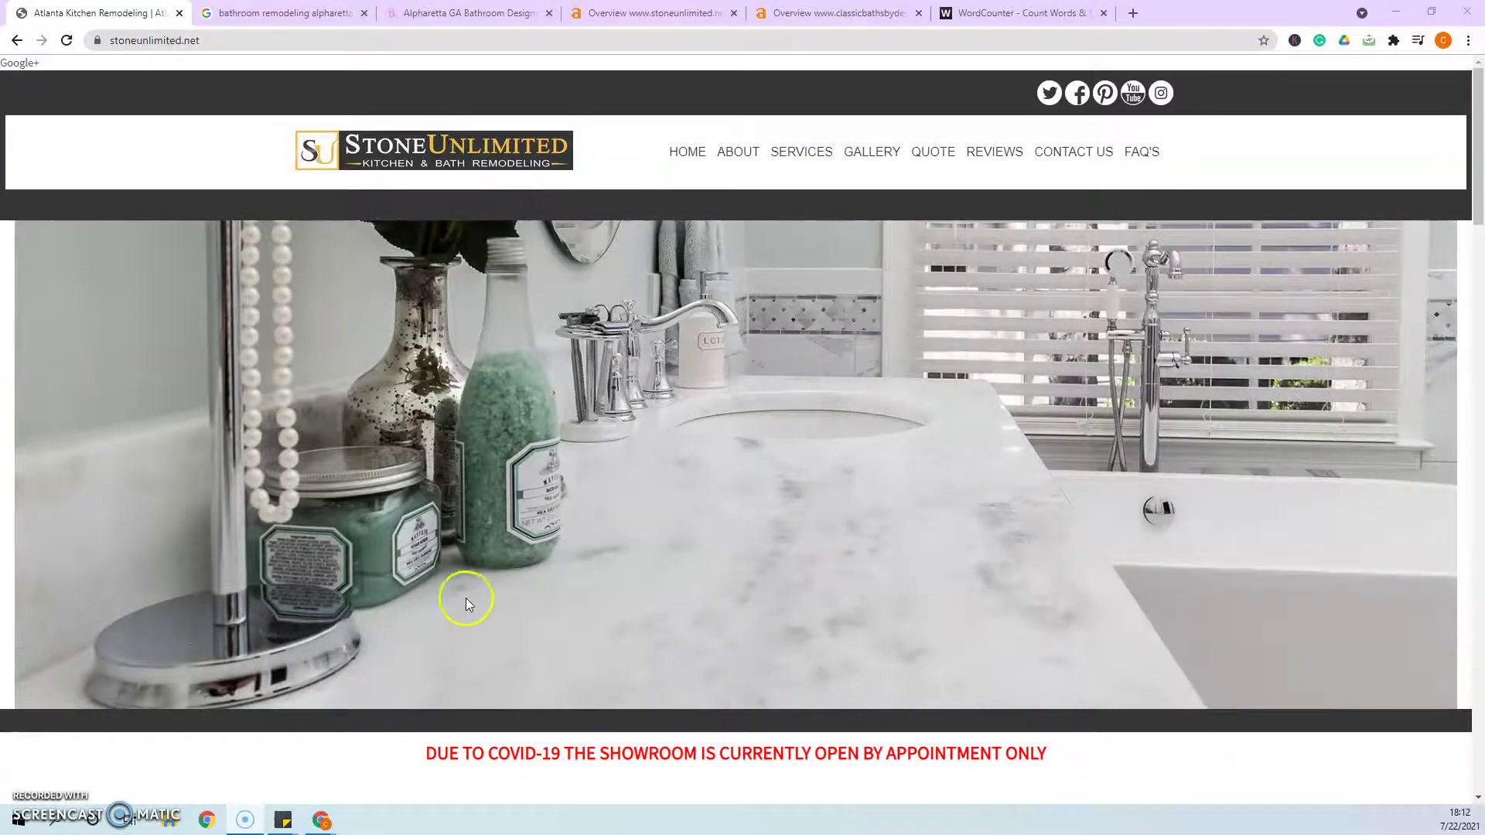
- Check the word counter tab, then return to the StoneUnlimited homepage
scroll(466, 603, "down", 20)
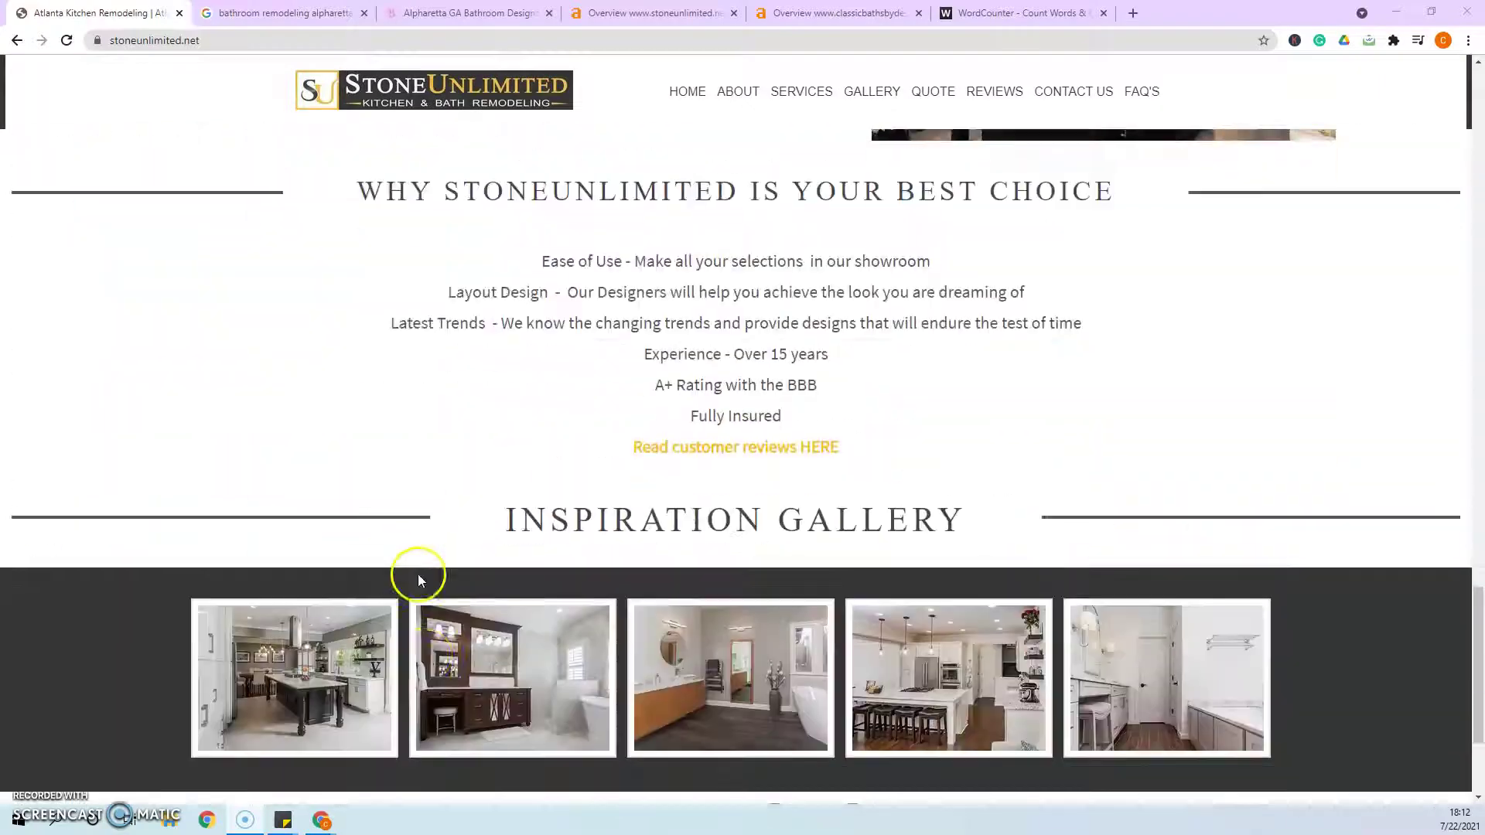
scroll(431, 556, "down", 3)
scroll(470, 570, "up", 15)
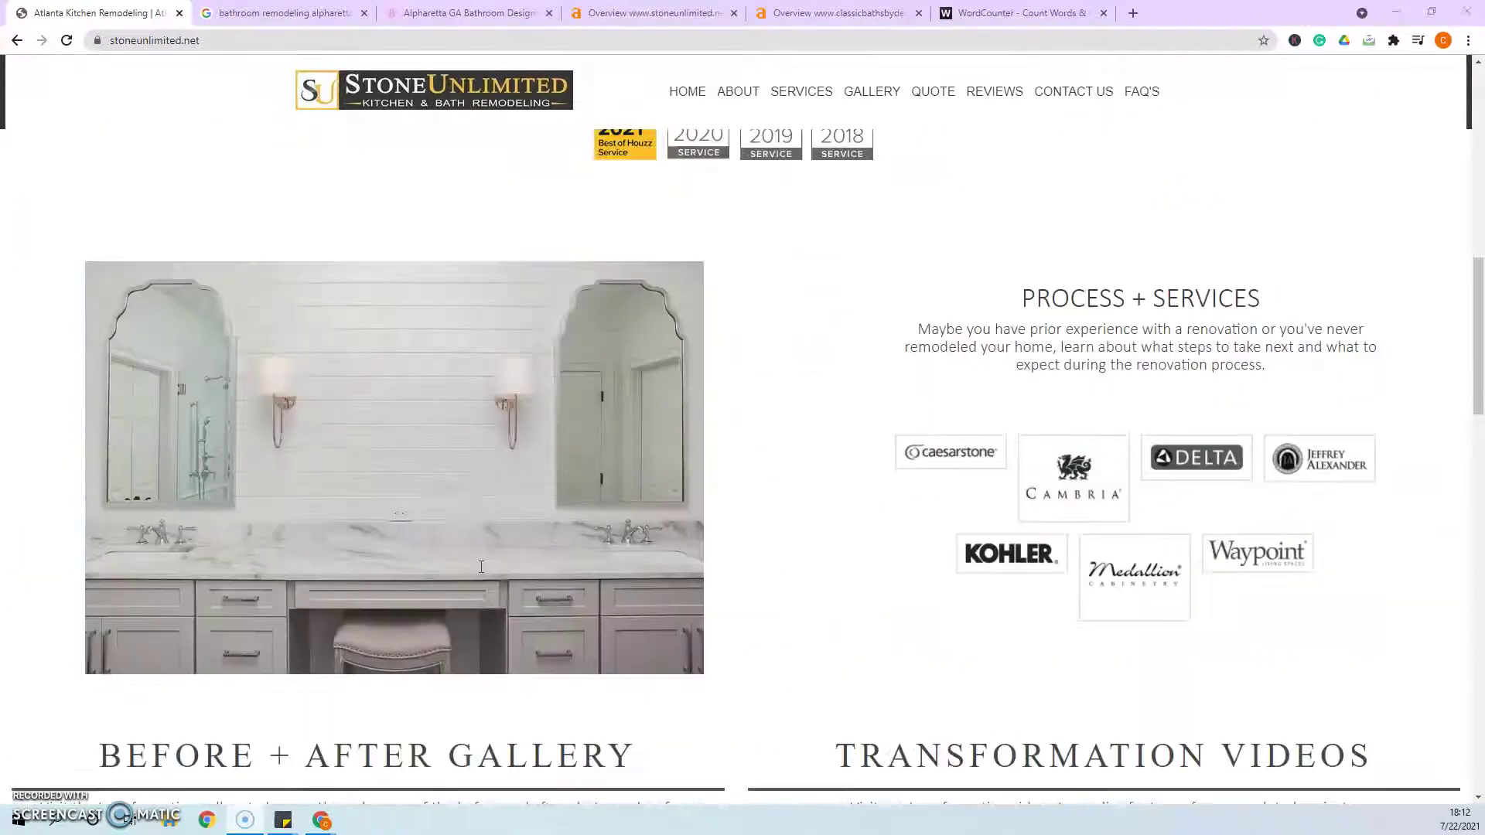
scroll(481, 567, "up", 10)
left_click(986, 16)
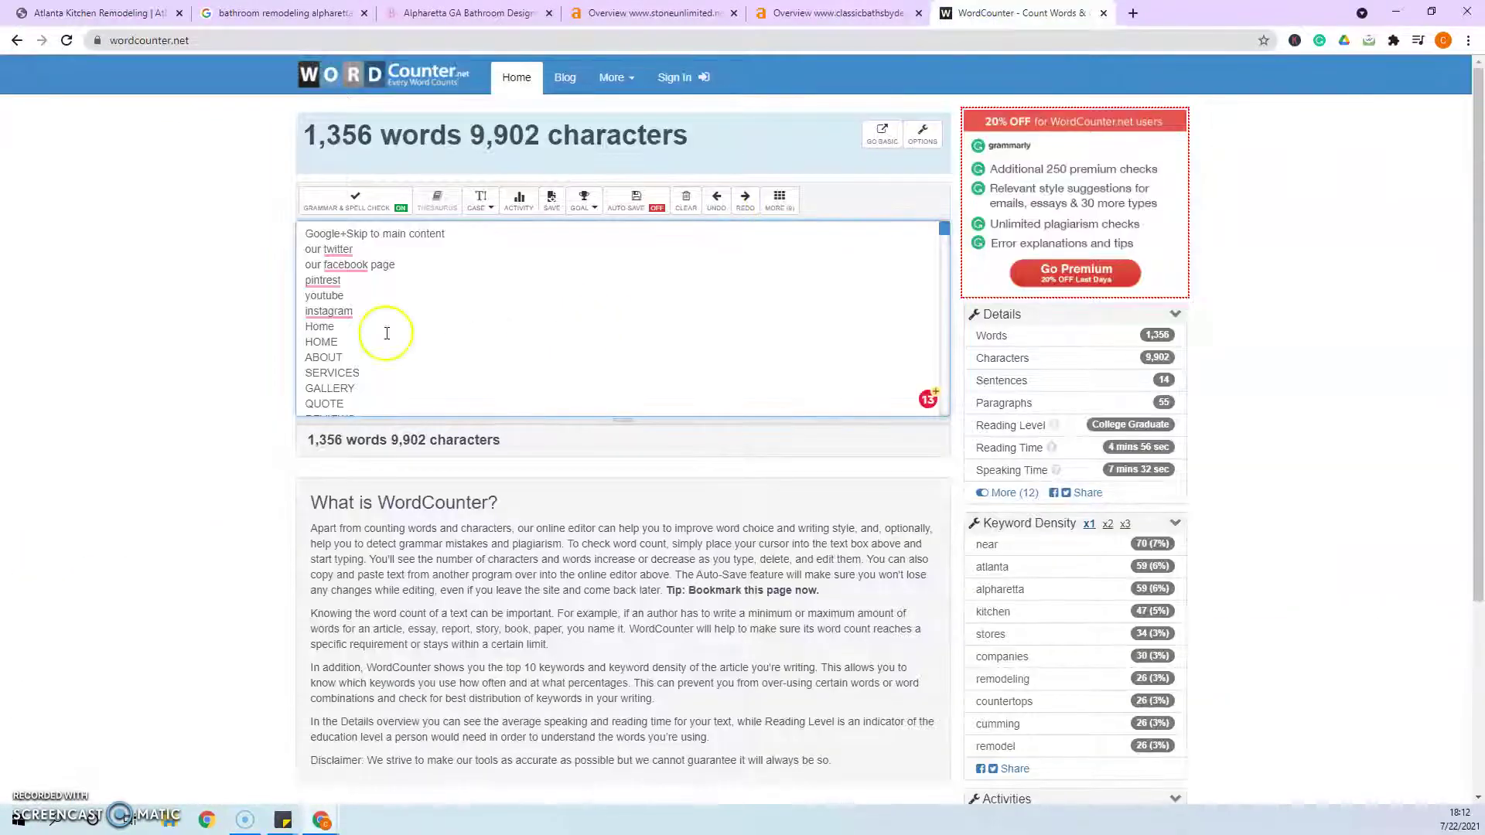
left_click(109, 16)
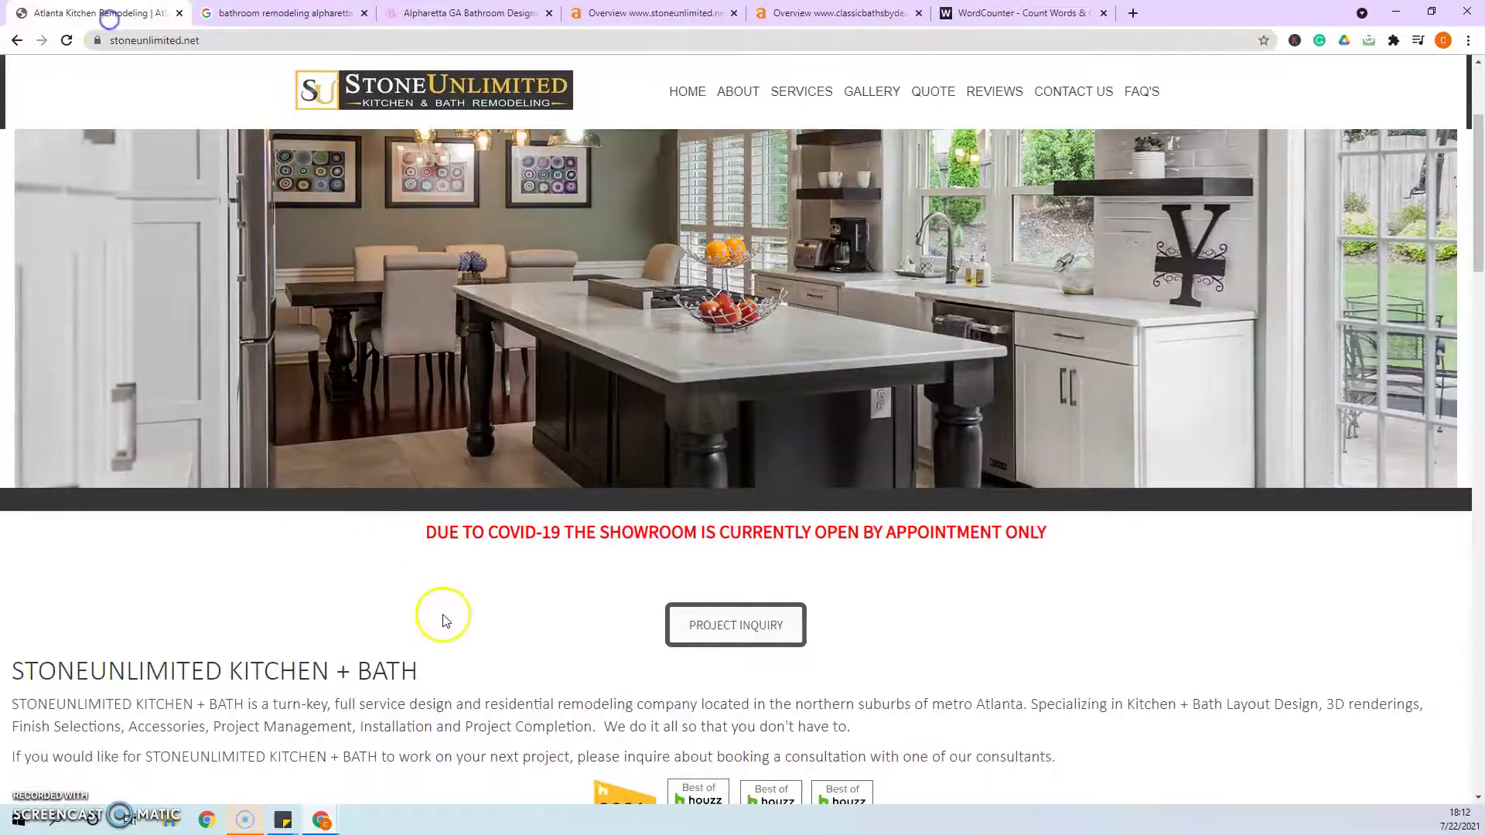
- Highlight the blank strip under the Houzz award badges to expose hidden text
scroll(446, 620, "down", 2)
scroll(412, 618, "up", 5)
scroll(411, 619, "down", 5)
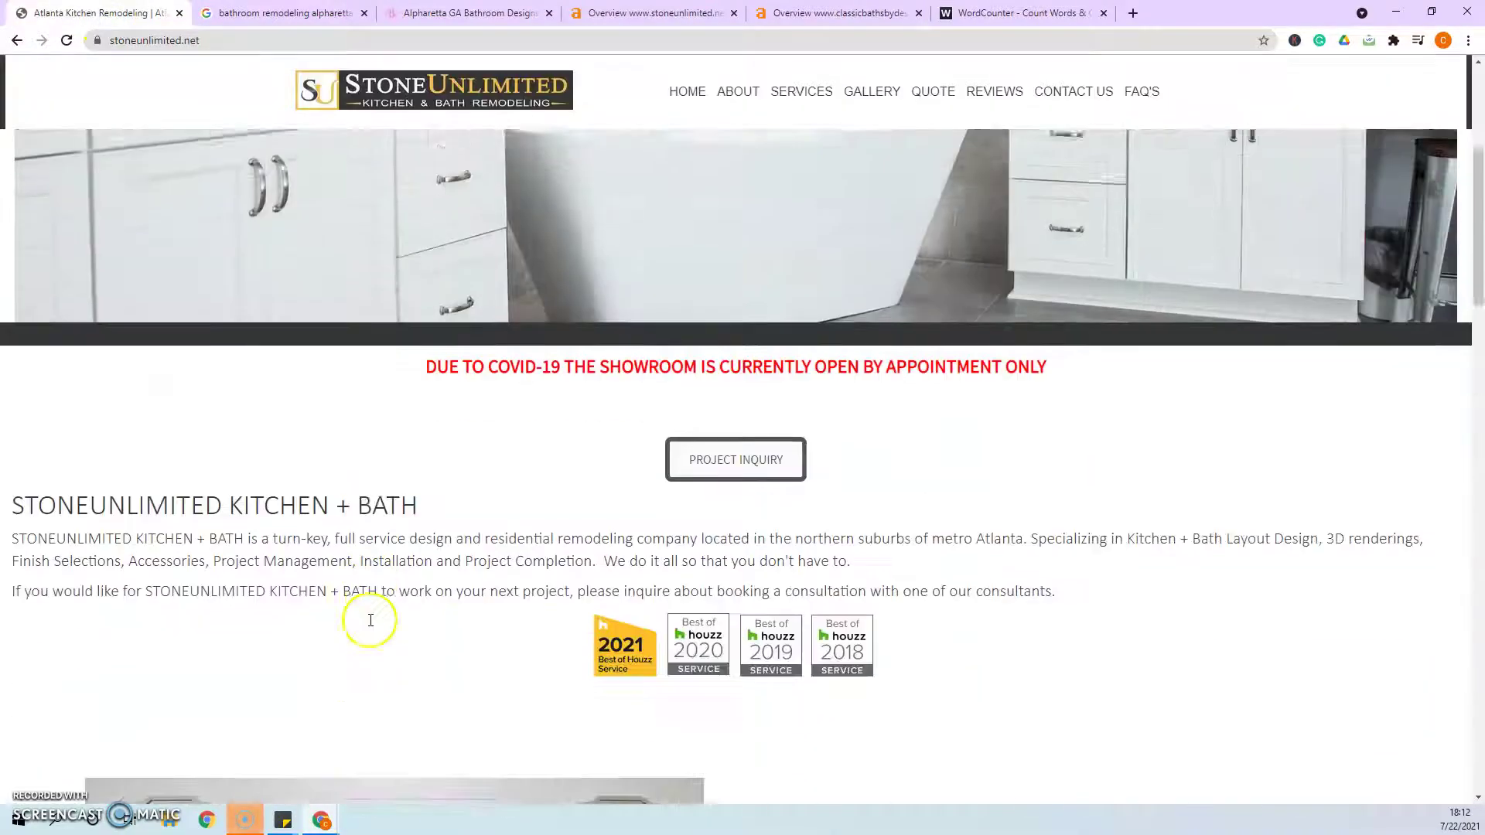
scroll(370, 620, "down", 20)
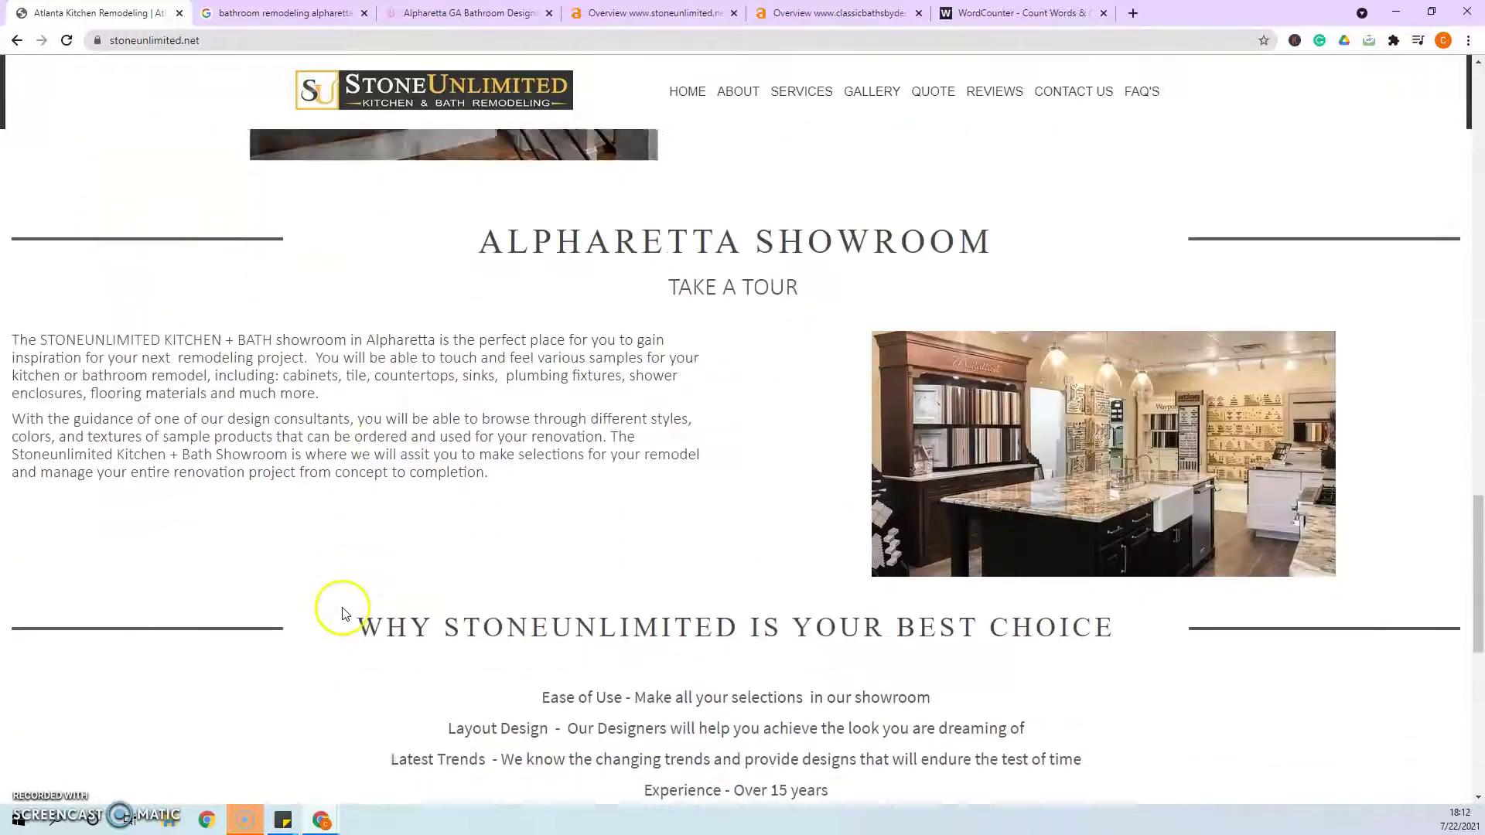
scroll(343, 613, "down", 8)
scroll(343, 613, "up", 7)
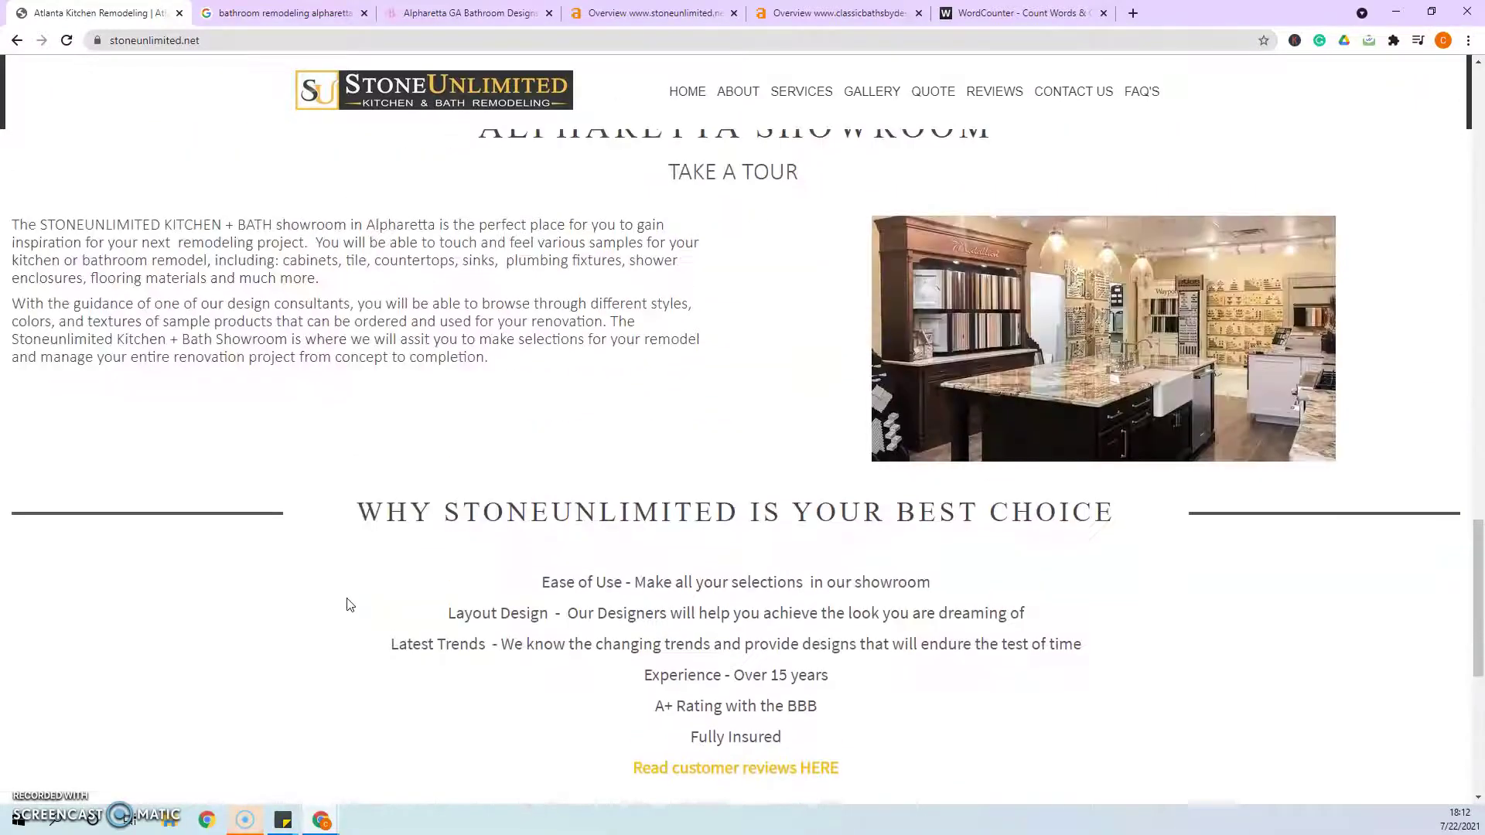
scroll(350, 605, "up", 20)
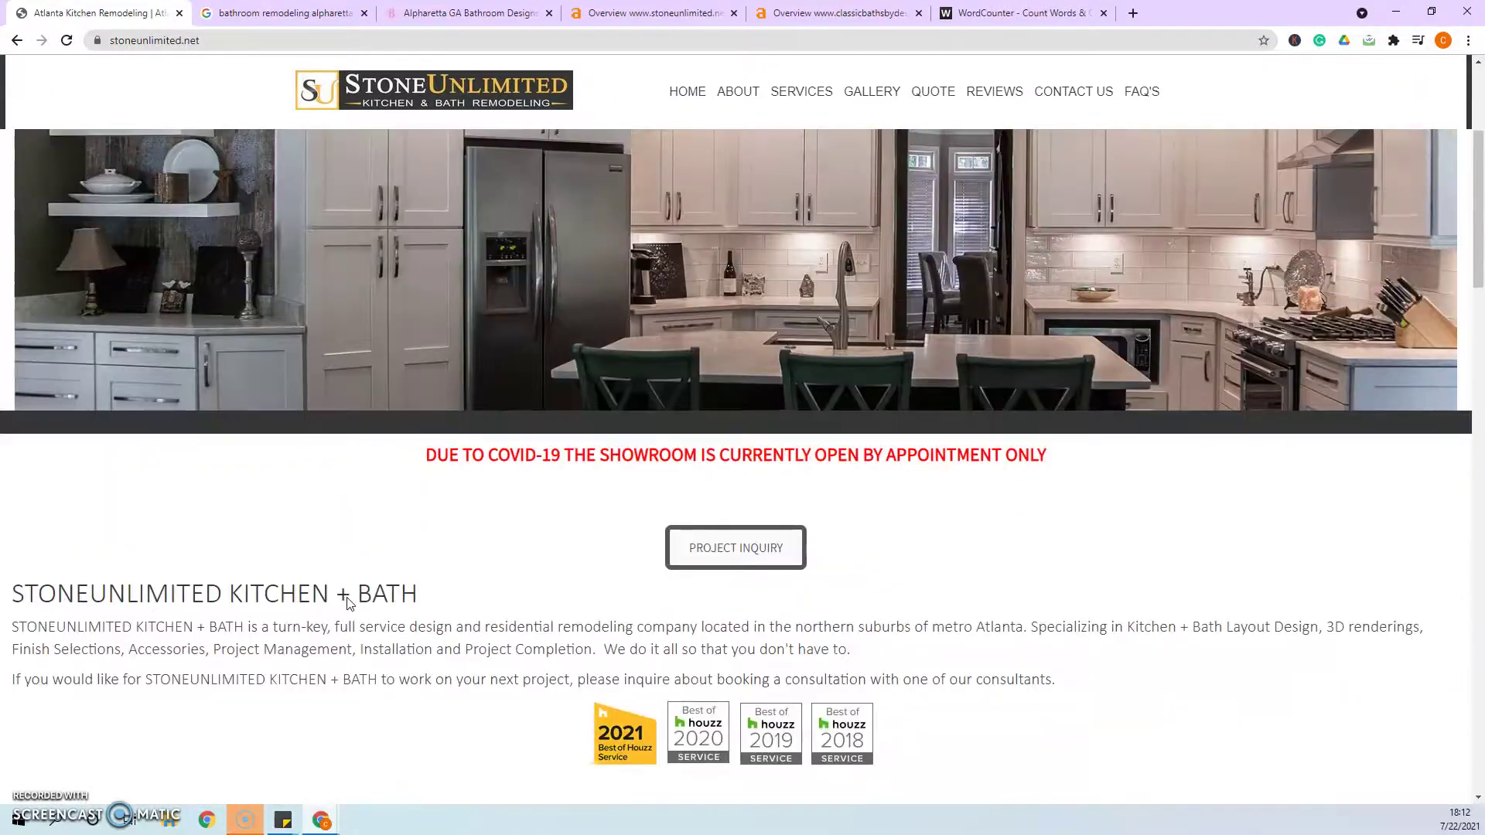
scroll(349, 605, "down", 3)
left_click_drag(385, 590, 123, 555)
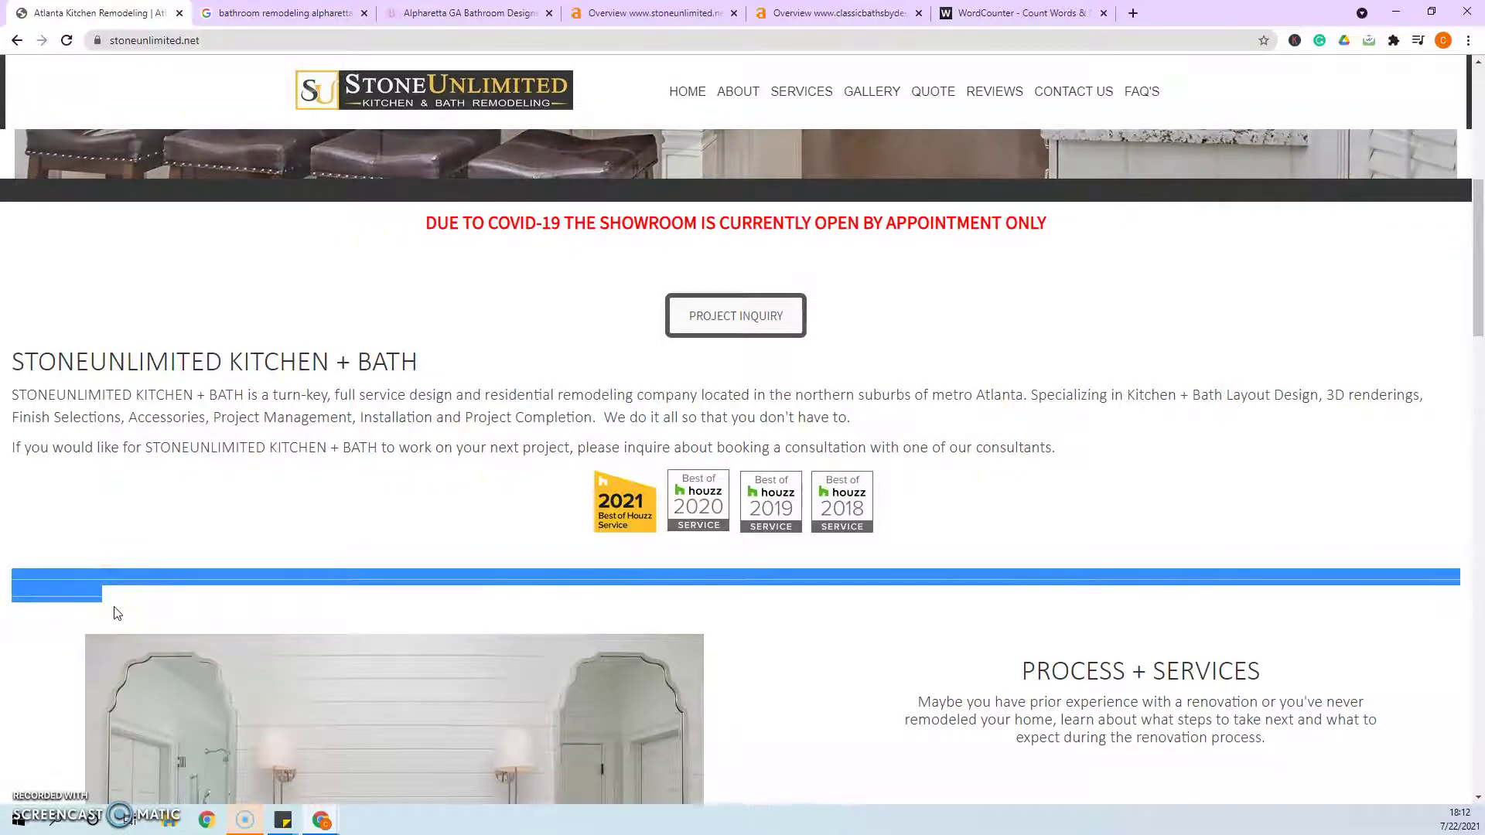
left_click_drag(114, 596, 426, 588)
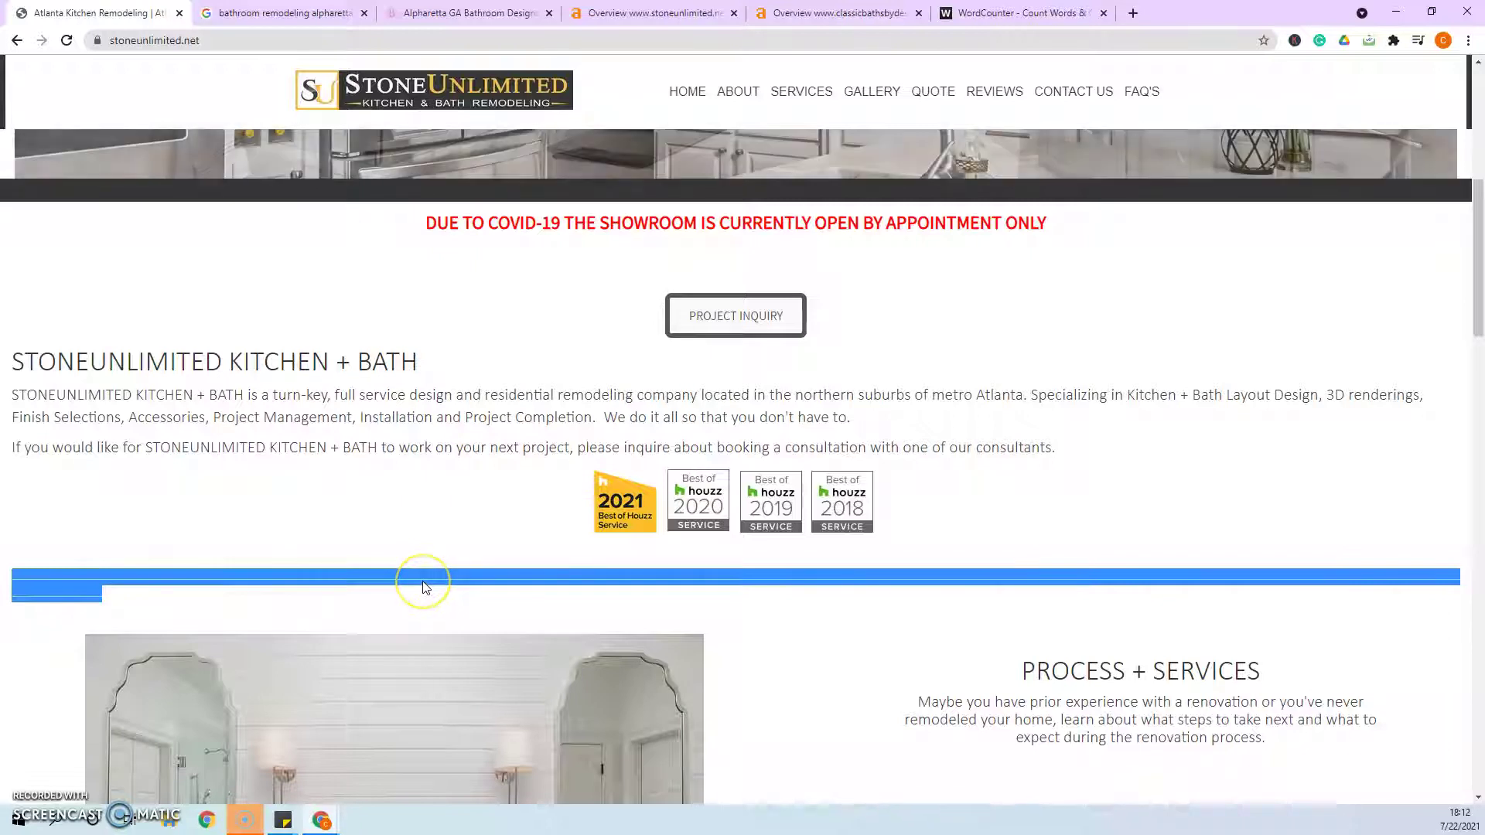
- Clear the highlight and reselect the blank strip beneath the award badges
right_click(361, 608)
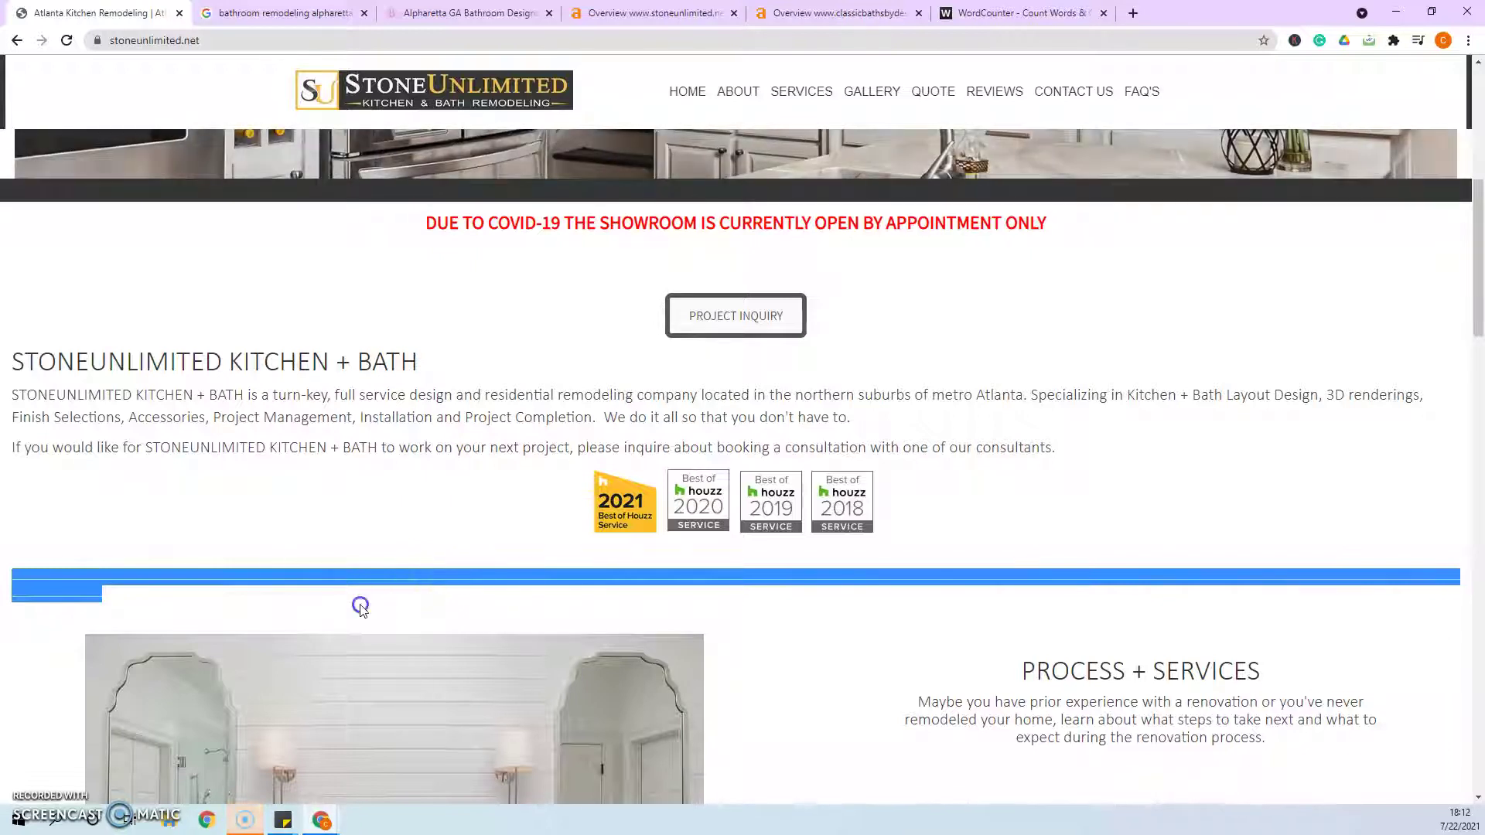
left_click(364, 546)
left_click_drag(283, 555, 349, 594)
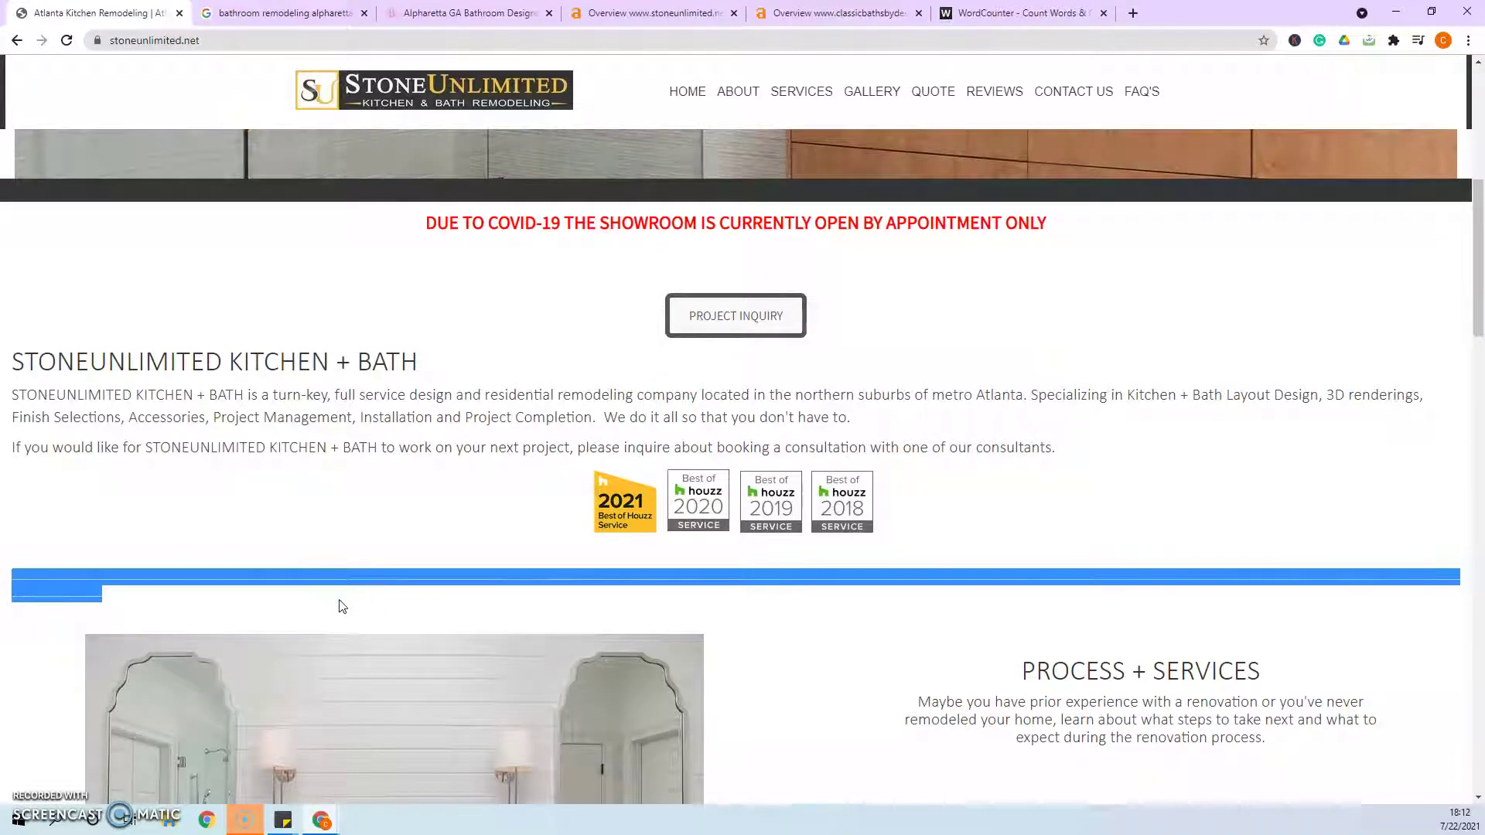
left_click(345, 590)
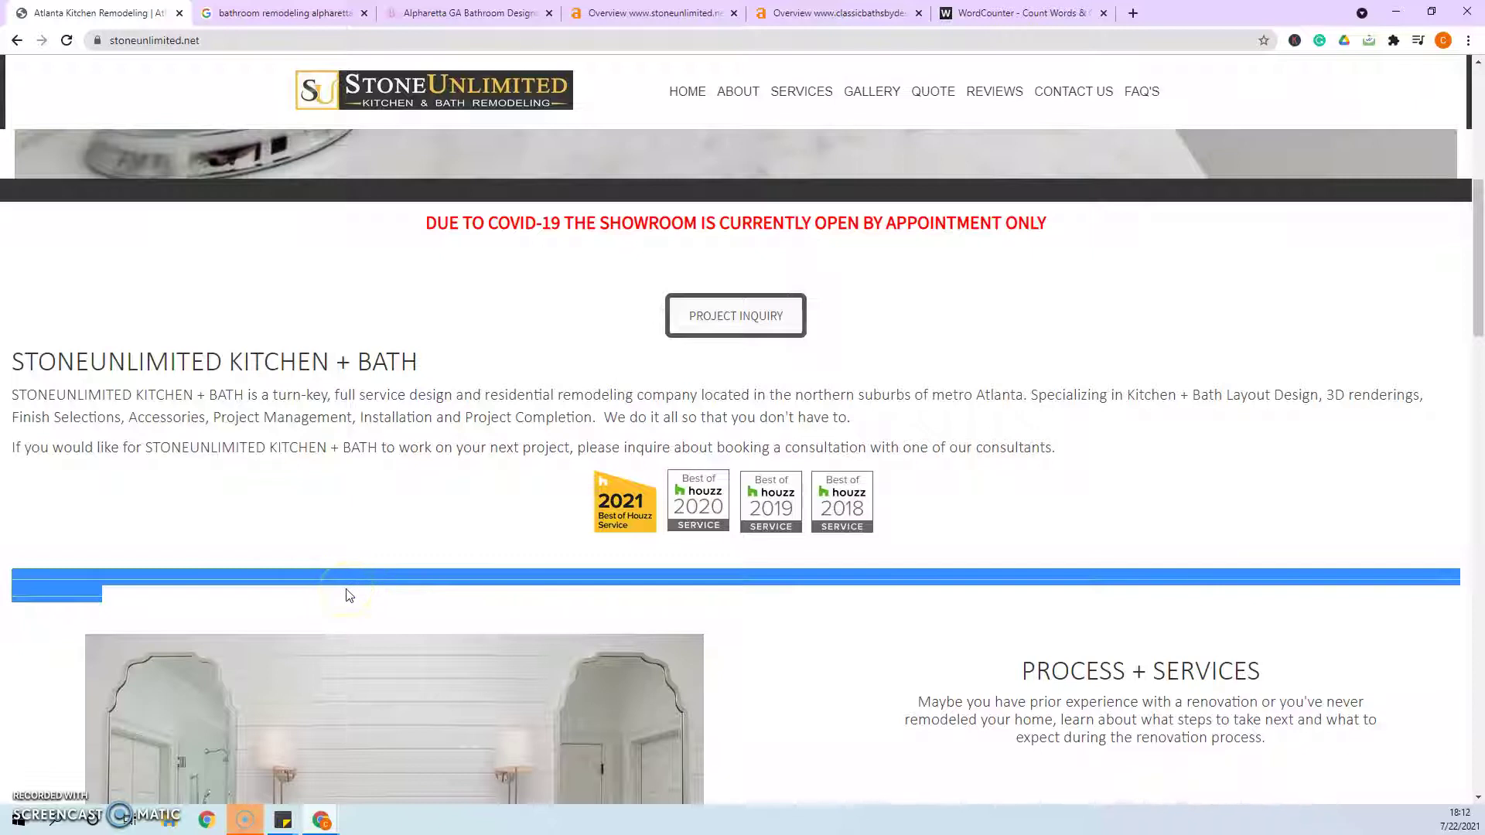
- Clear the highlight and select the area above the bathroom image to reveal hidden text
scroll(345, 596, "up", 2)
left_click(345, 653)
scroll(324, 596, "down", 3)
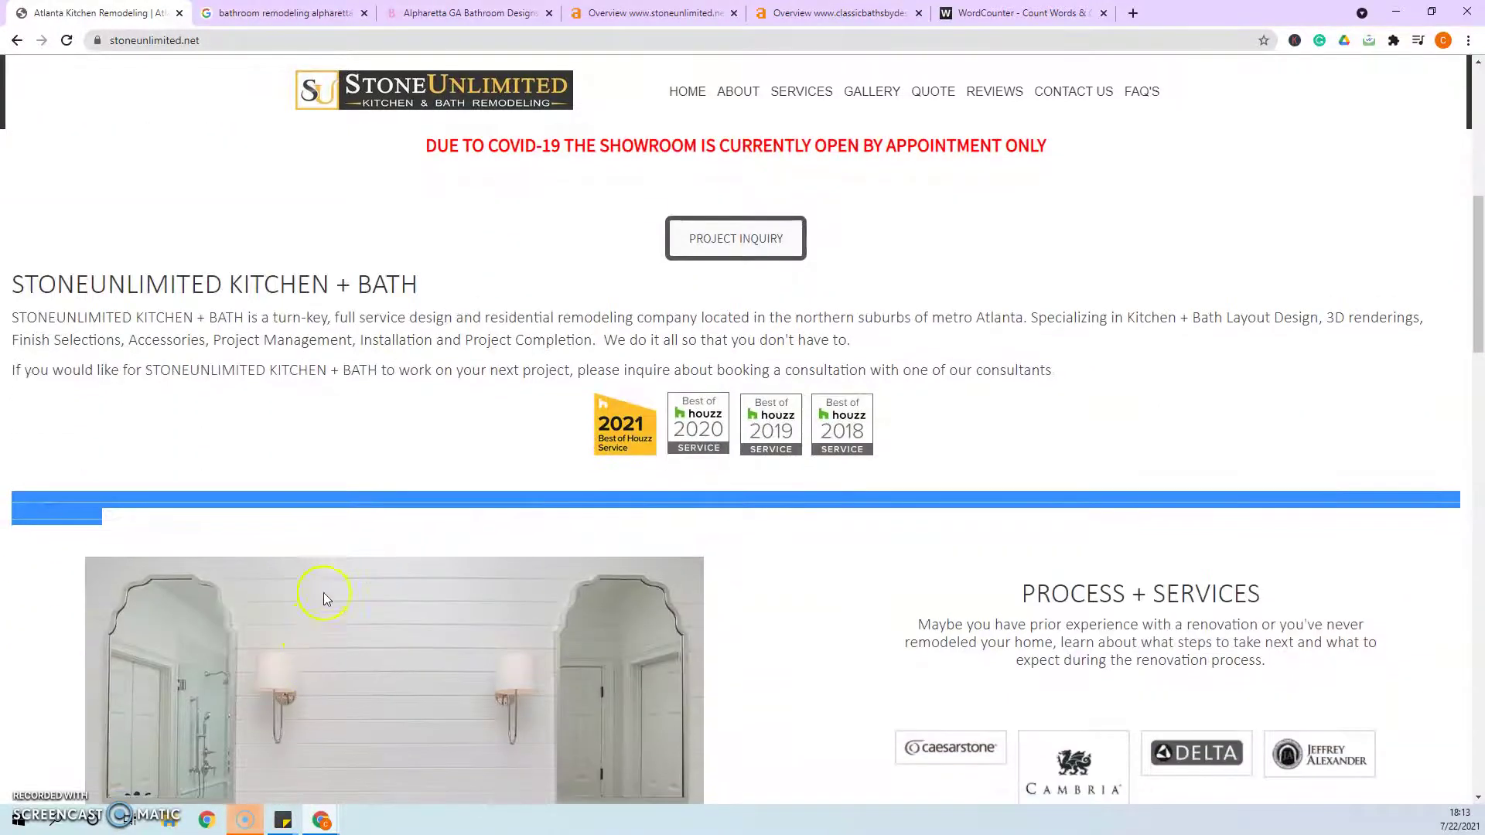
left_click(372, 535)
left_click(155, 535)
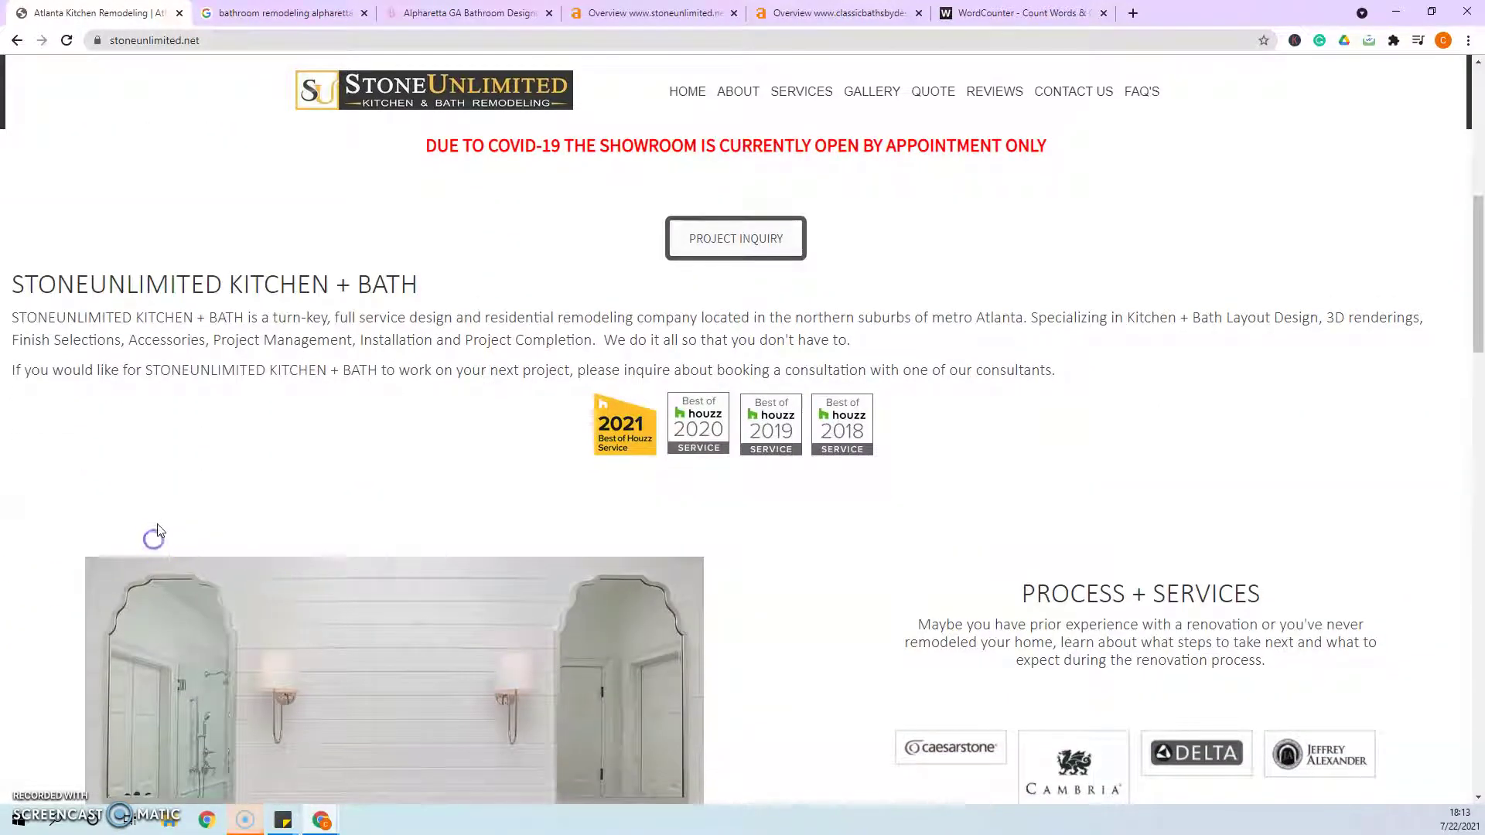
left_click_drag(18, 493, 180, 532)
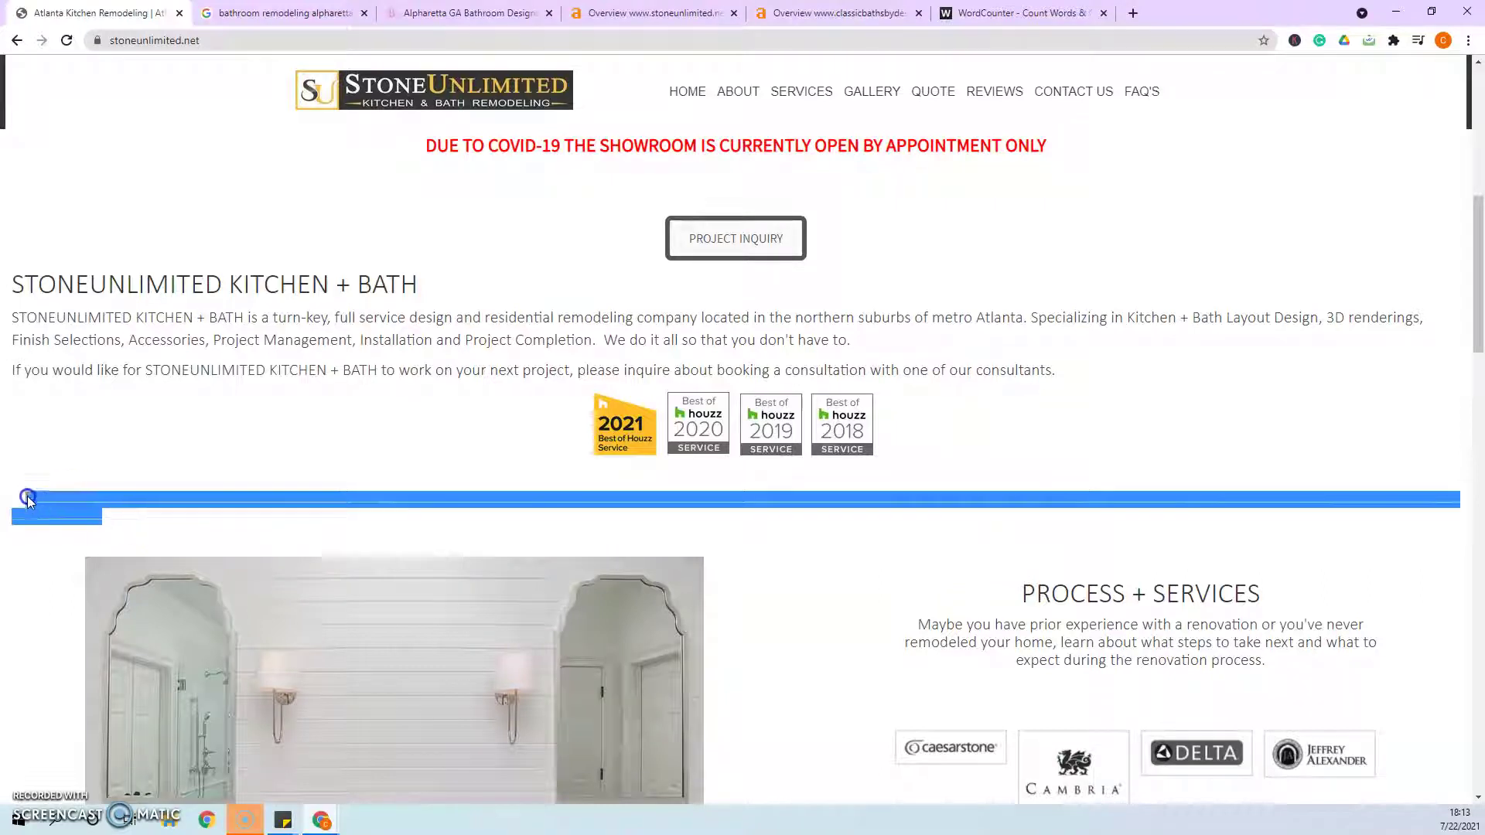
left_click(163, 532)
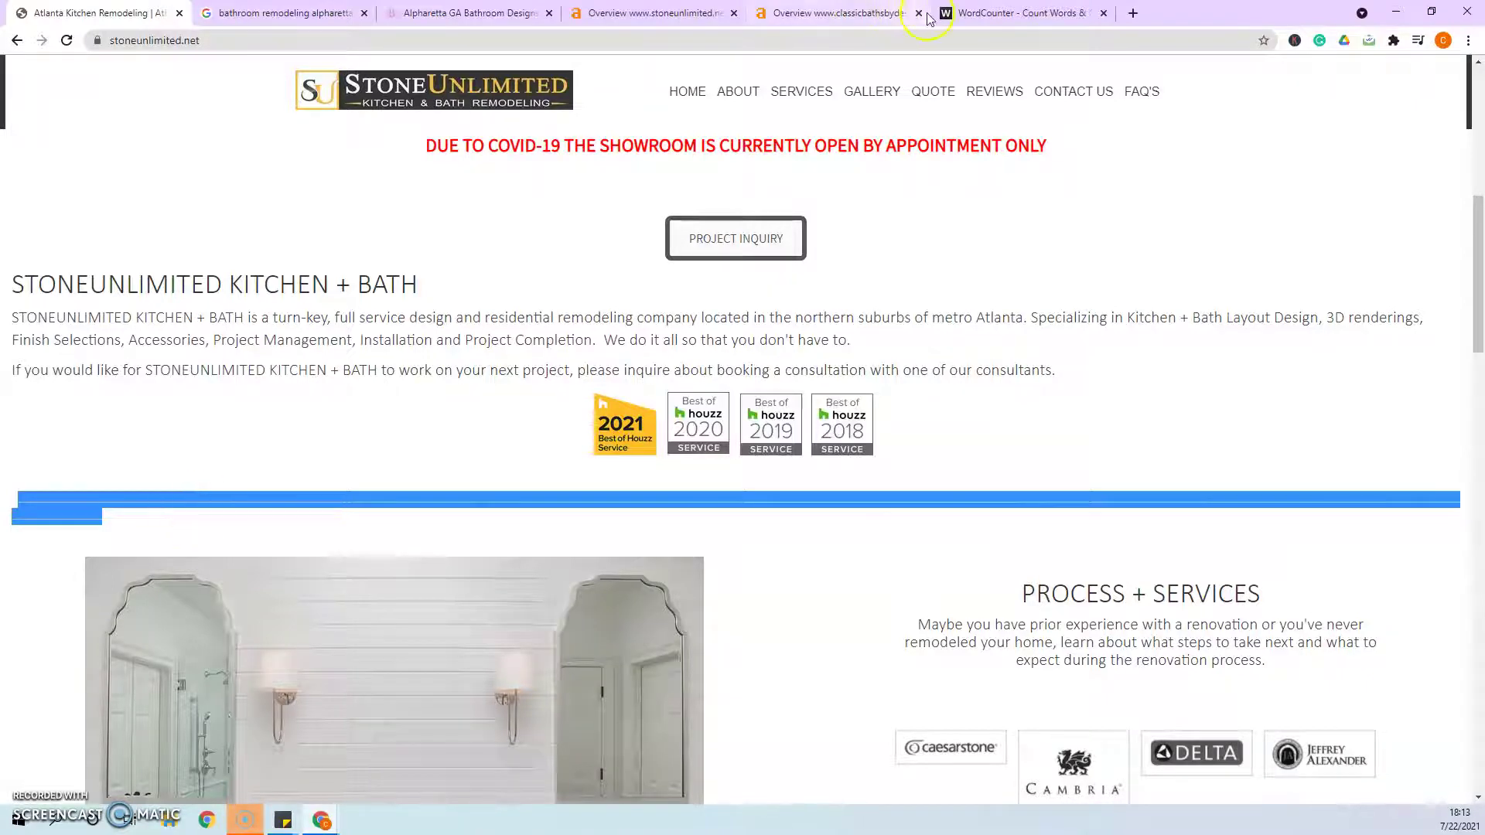
- Select the pasted keyword paragraph in WordCounter and read its count: 472 words, 3,610 characters
left_click(966, 13)
left_click(612, 362)
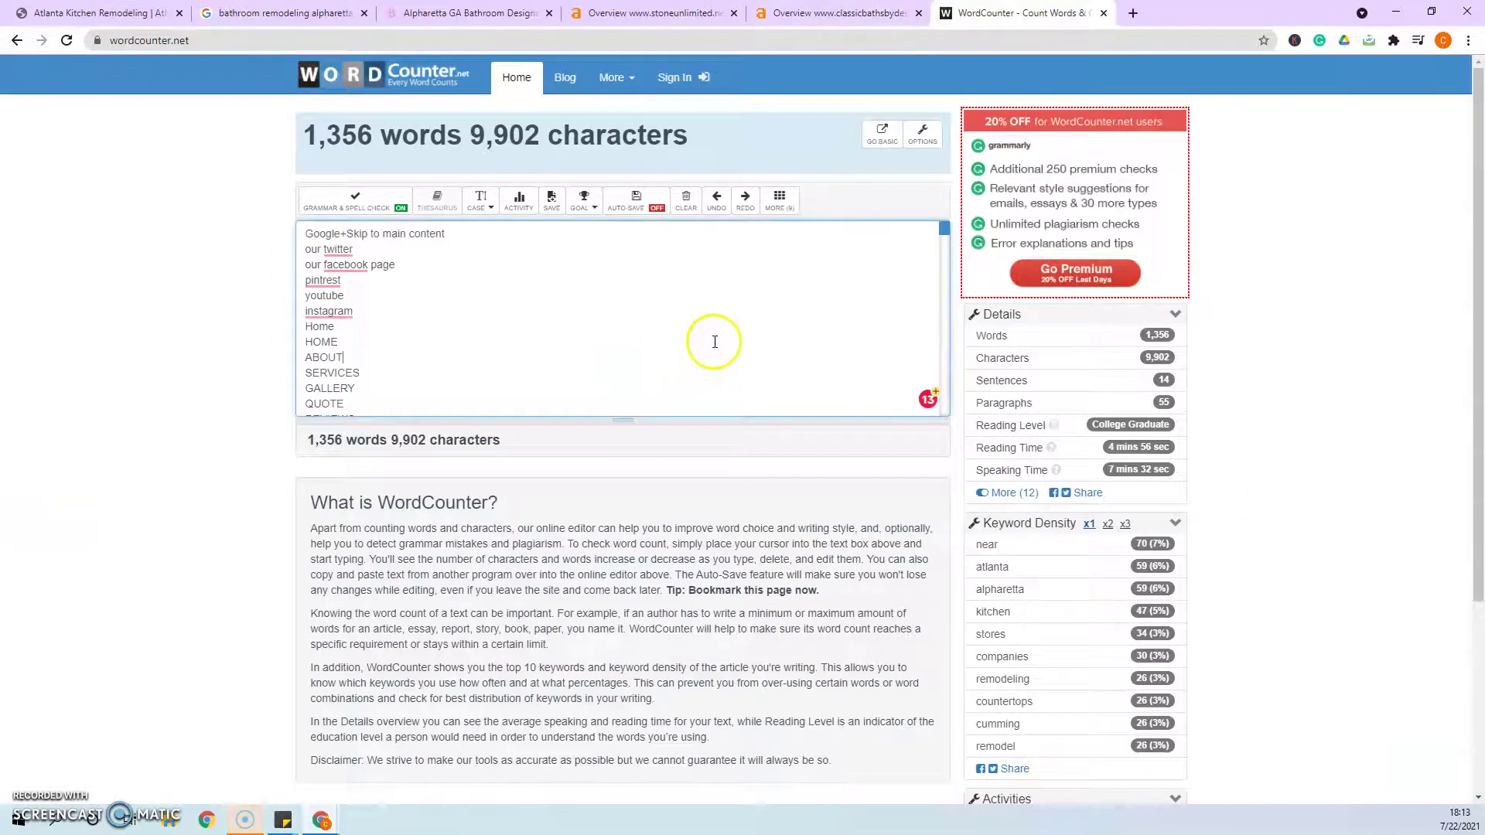
scroll(709, 338, "down", 10)
left_click_drag(542, 362, 646, 341)
scroll(633, 386, "up", 2)
scroll(633, 387, "down", 1)
scroll(520, 364, "down", 3)
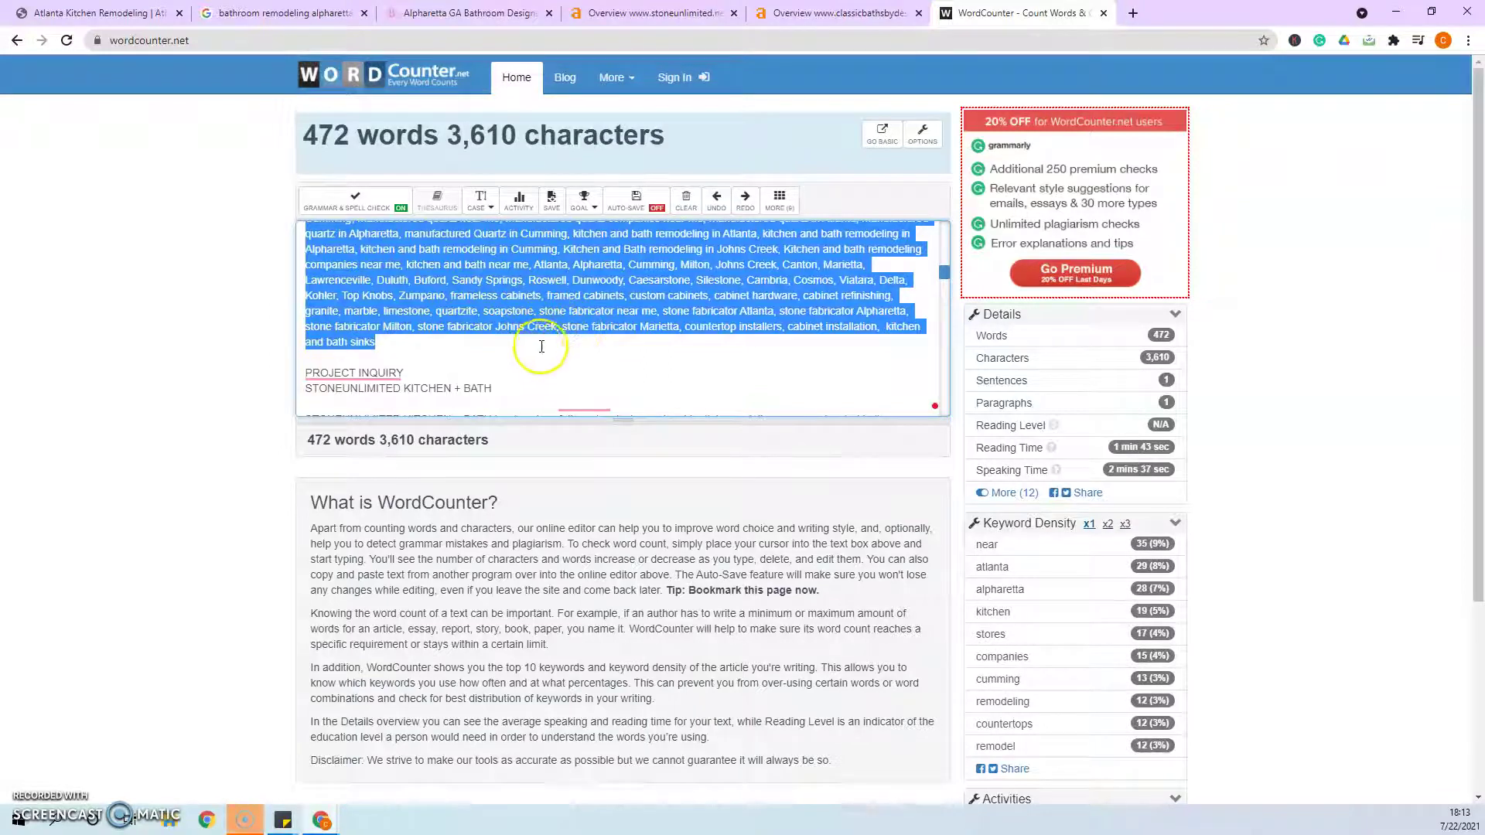
scroll(534, 333, "up", 2)
scroll(538, 353, "up", 2)
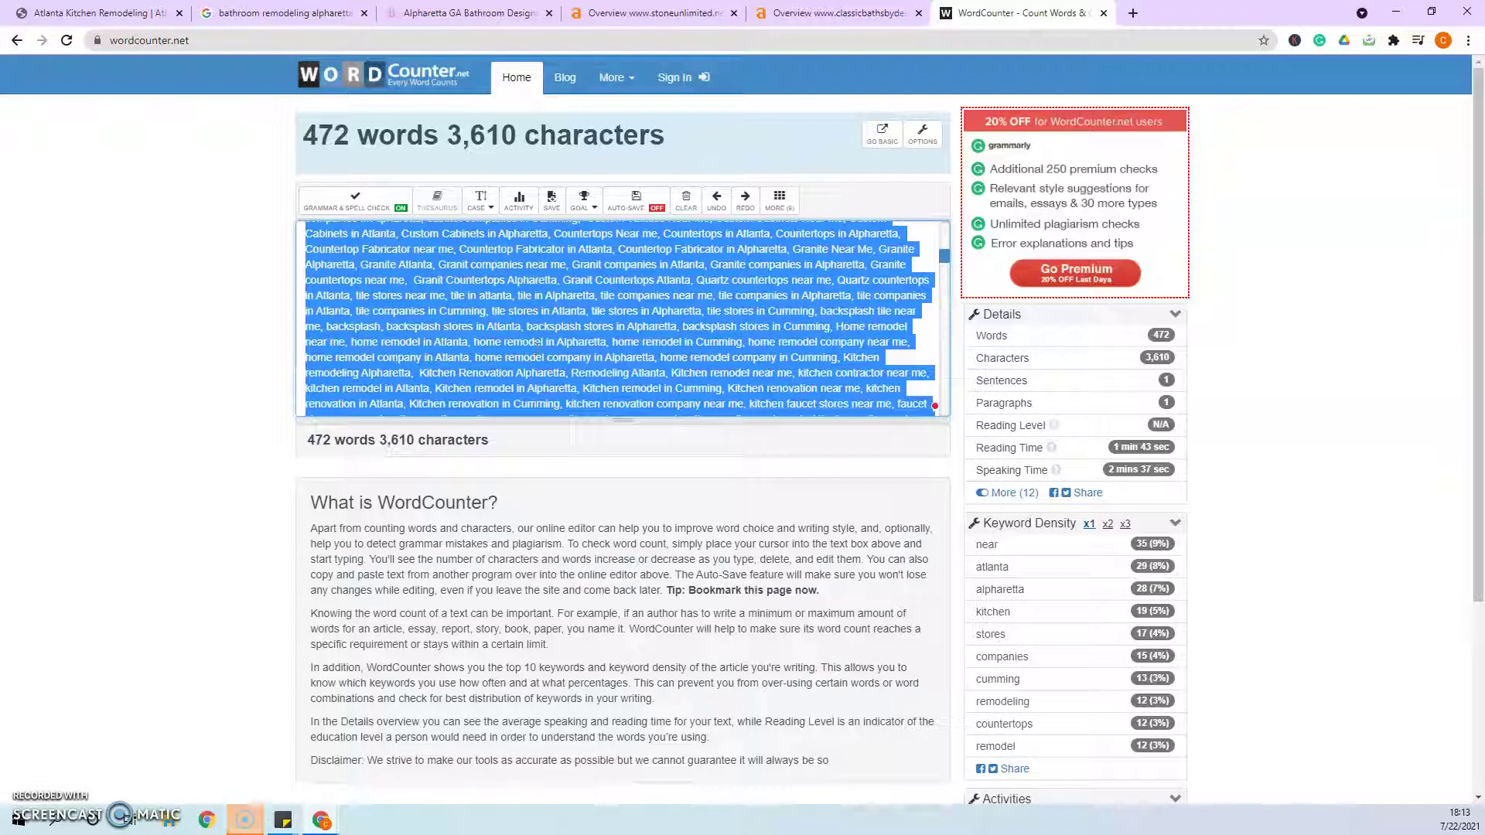
left_click(541, 344)
scroll(570, 340, "up", 3)
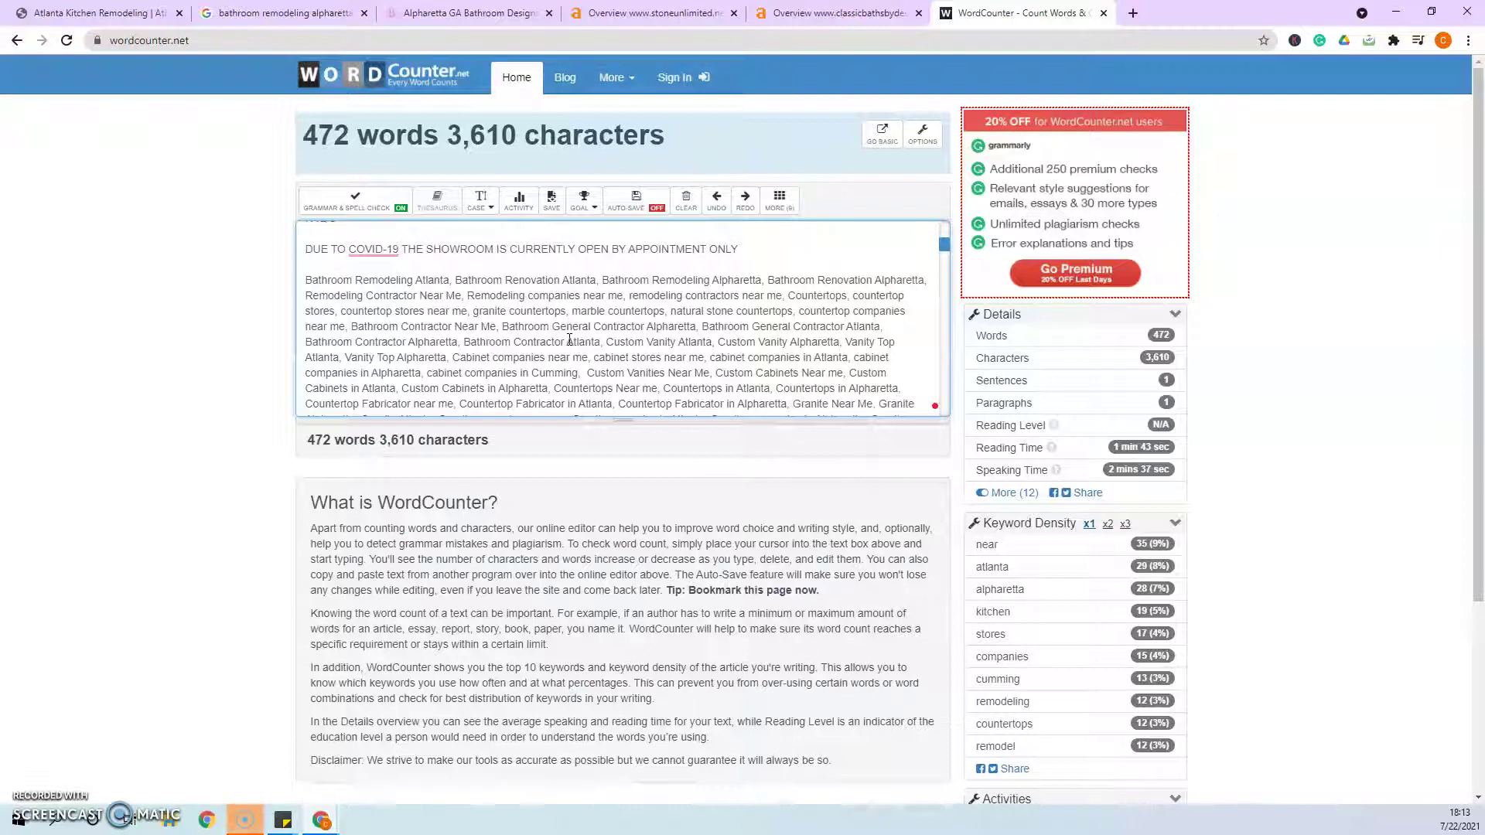
- Select a shorter stretch of the keyword list (36 words, 252 characters), then clear the selection
left_click_drag(536, 341, 286, 284)
left_click(661, 373)
scroll(657, 371, "up", 1)
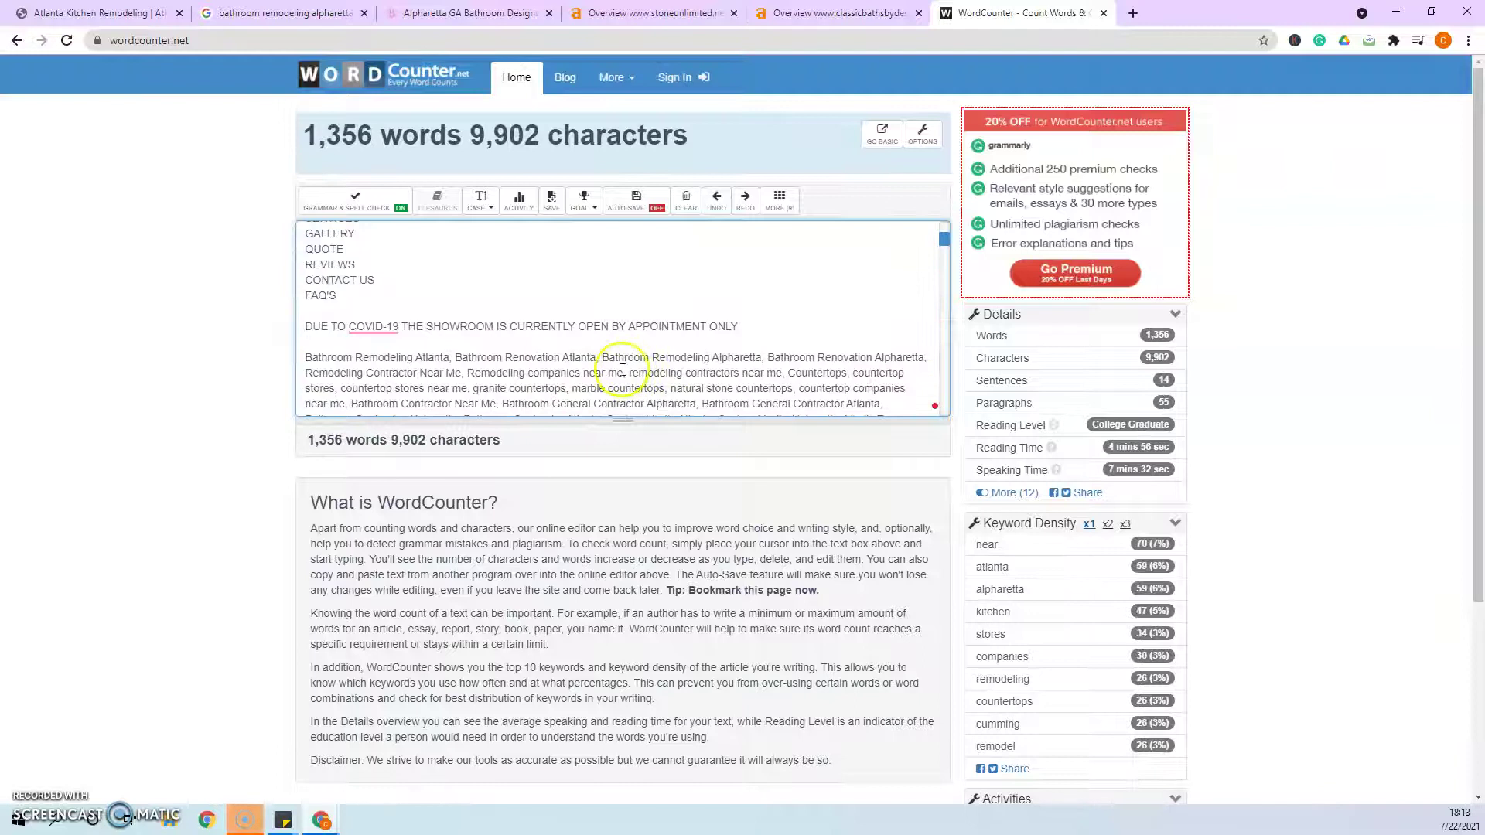
scroll(616, 375, "up", 2)
scroll(626, 376, "down", 3)
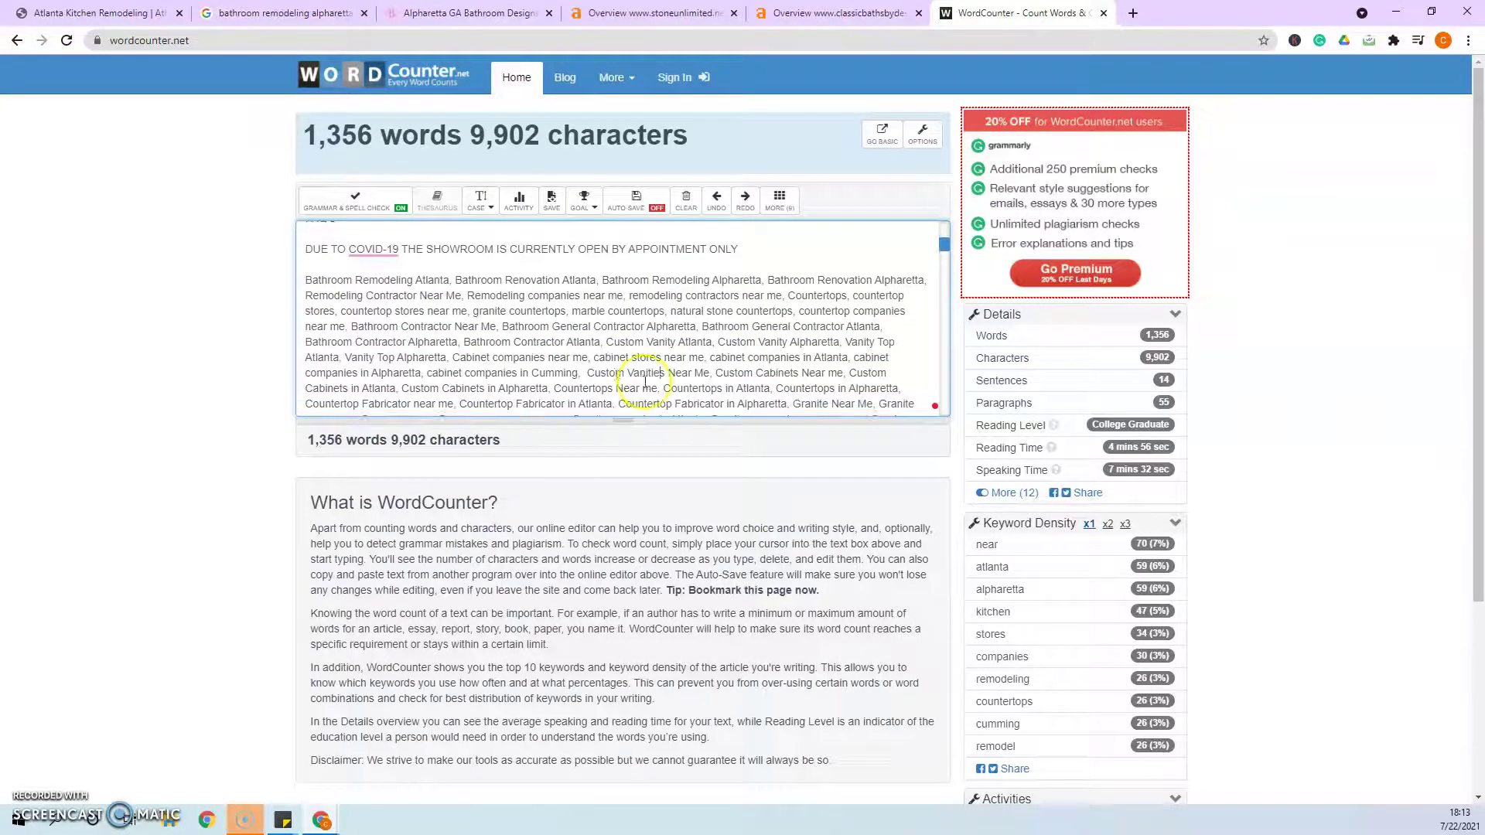
left_click_drag(645, 383, 555, 360)
scroll(603, 357, "up", 2)
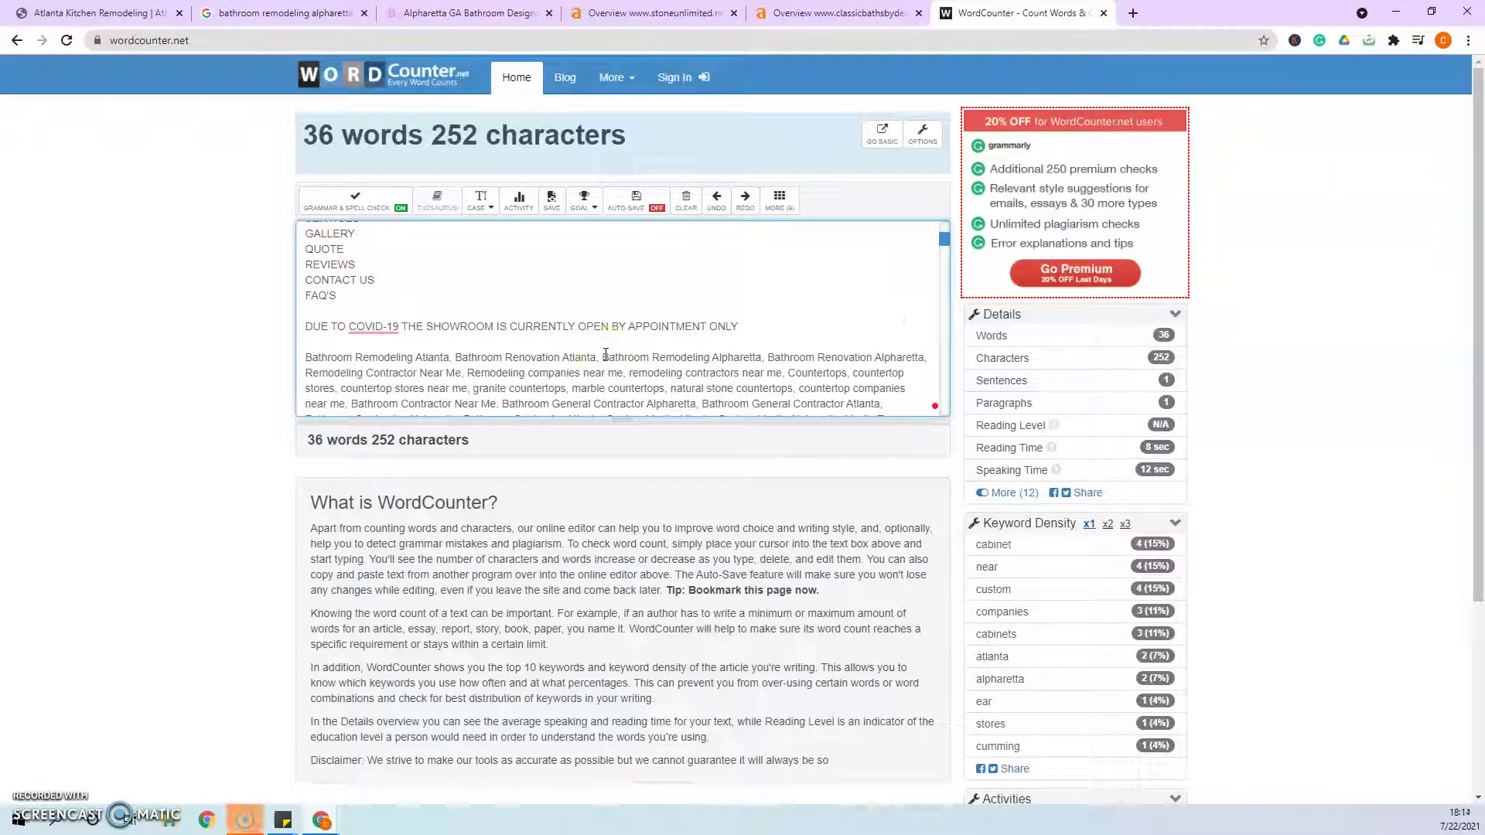
scroll(605, 353, "up", 3)
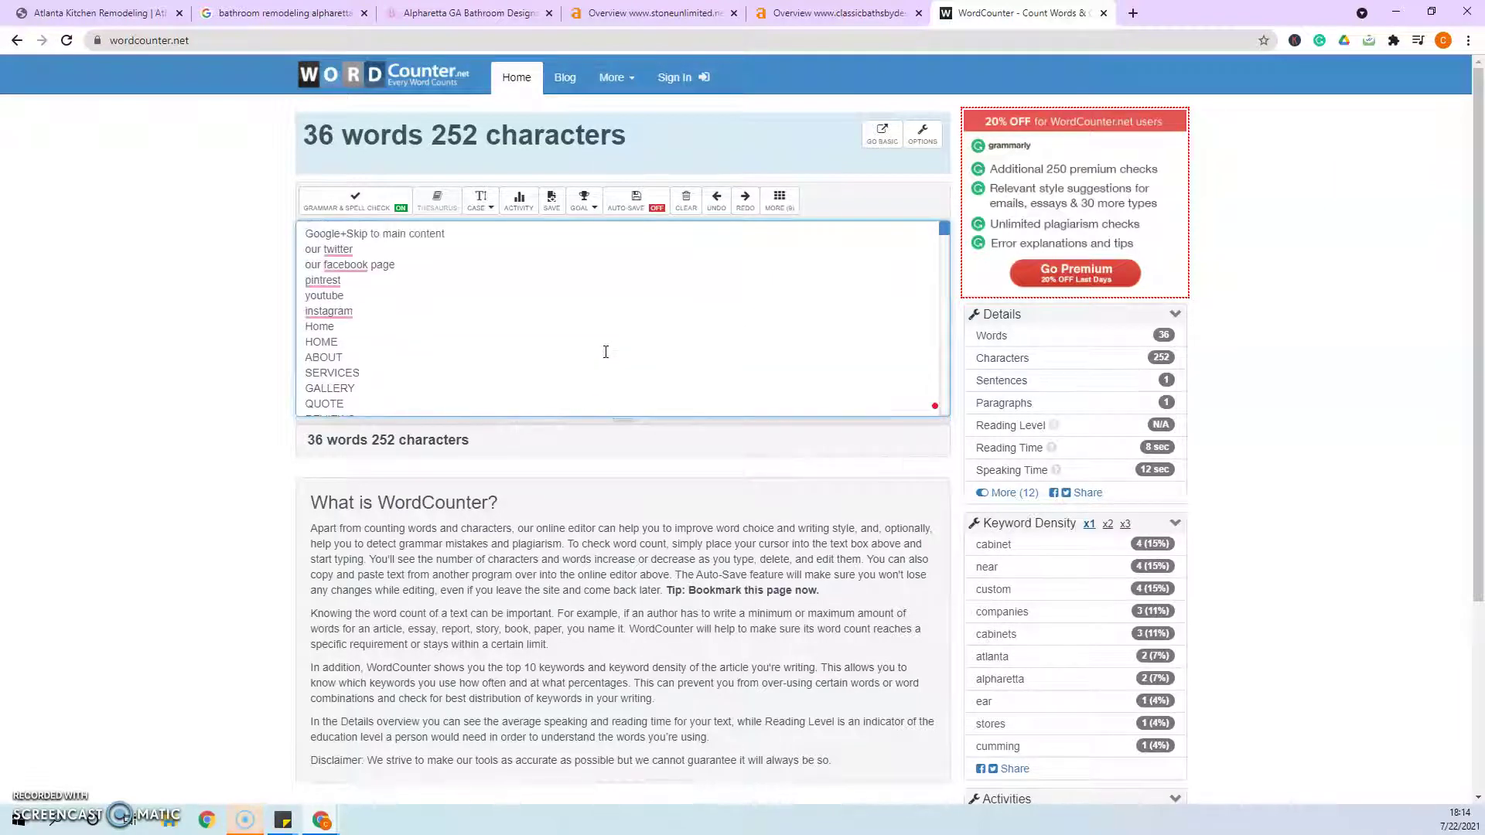
scroll(605, 353, "down", 6)
scroll(605, 353, "up", 2)
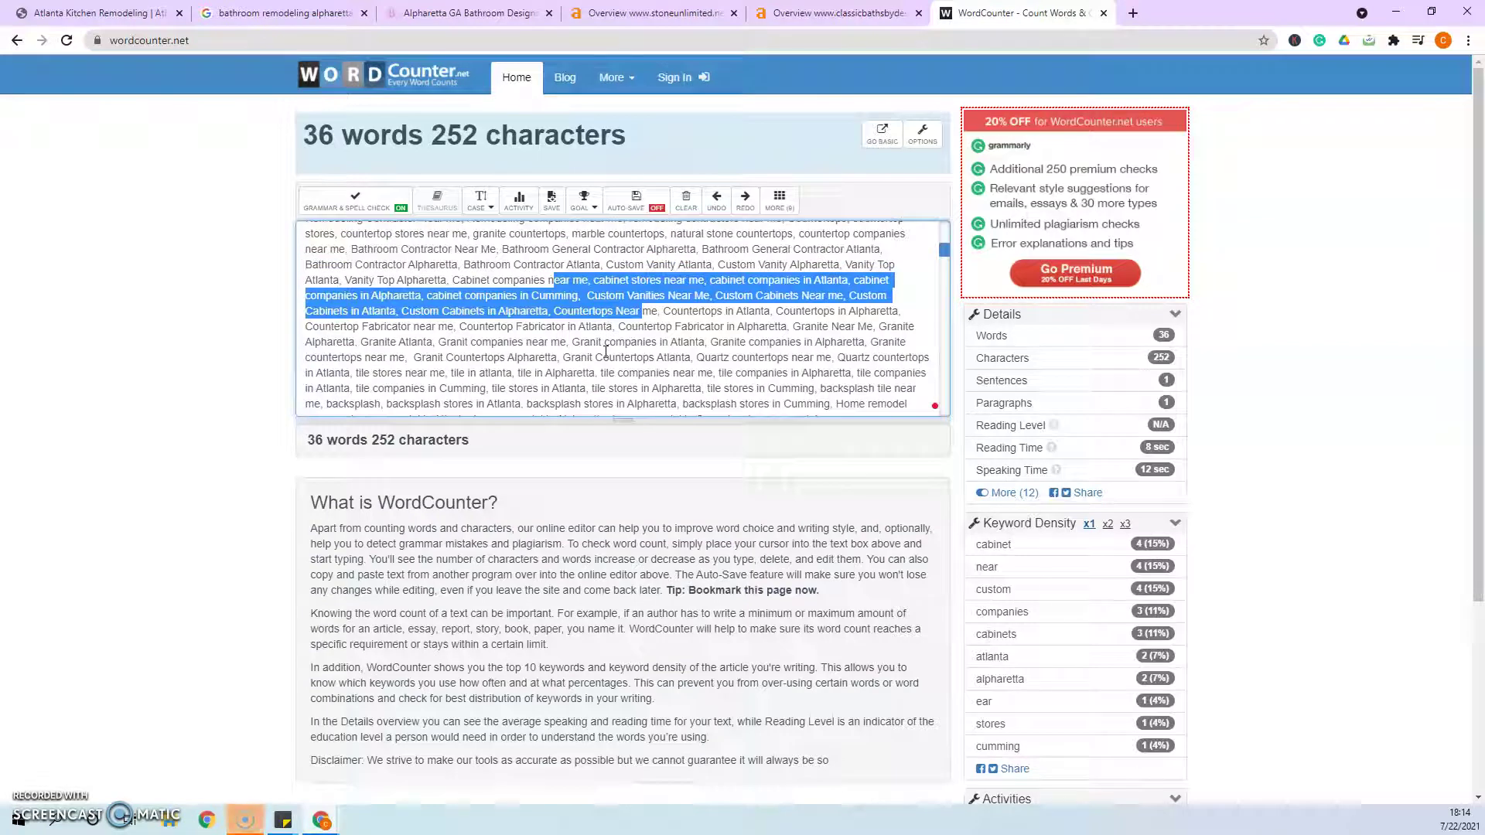
scroll(626, 329, "up", 2)
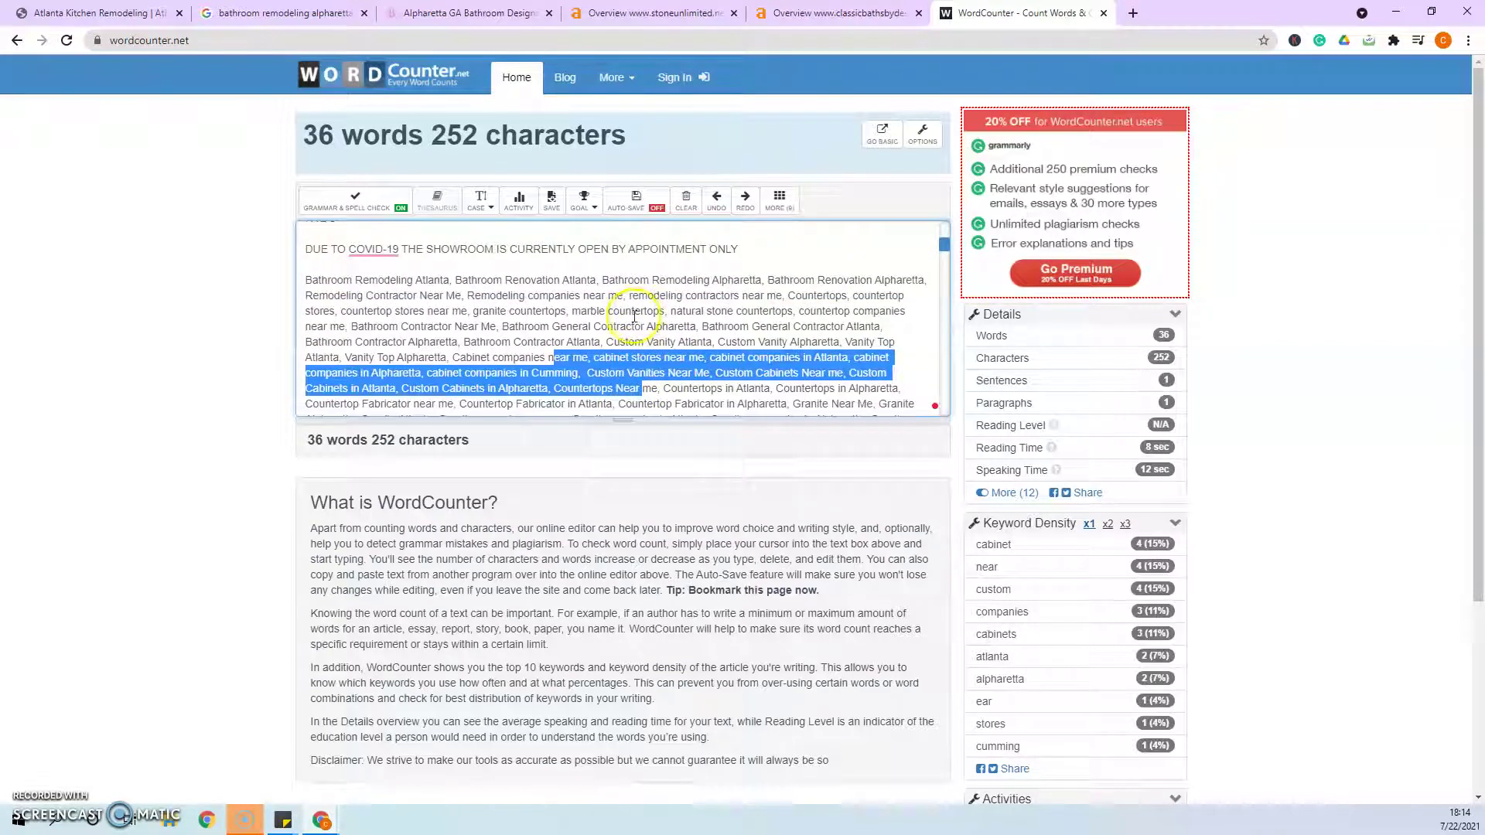
left_click(592, 272)
left_click(65, 12)
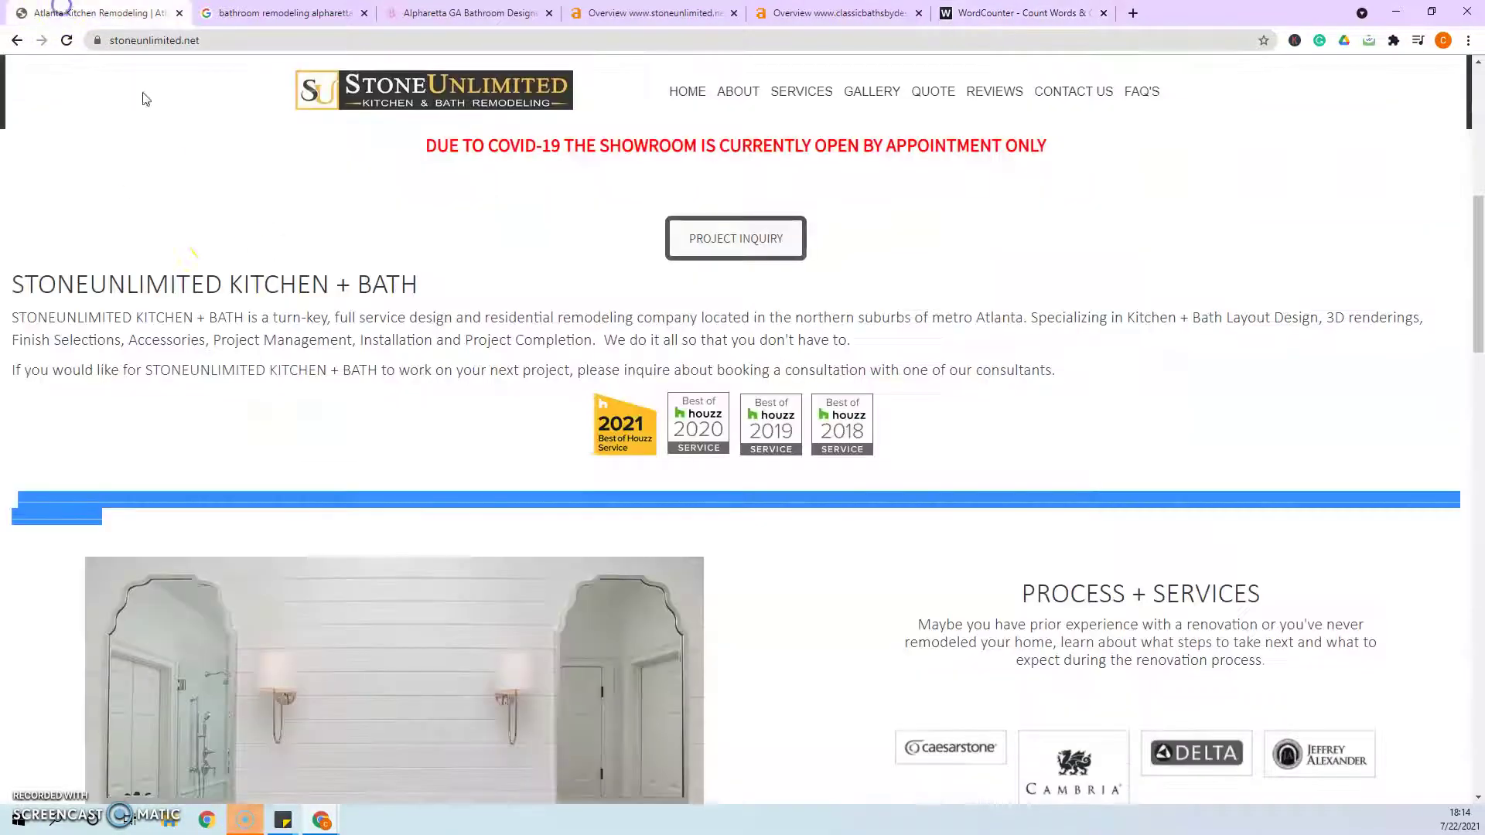
scroll(345, 440, "down", 5)
scroll(350, 425, "up", 4)
left_click(350, 344)
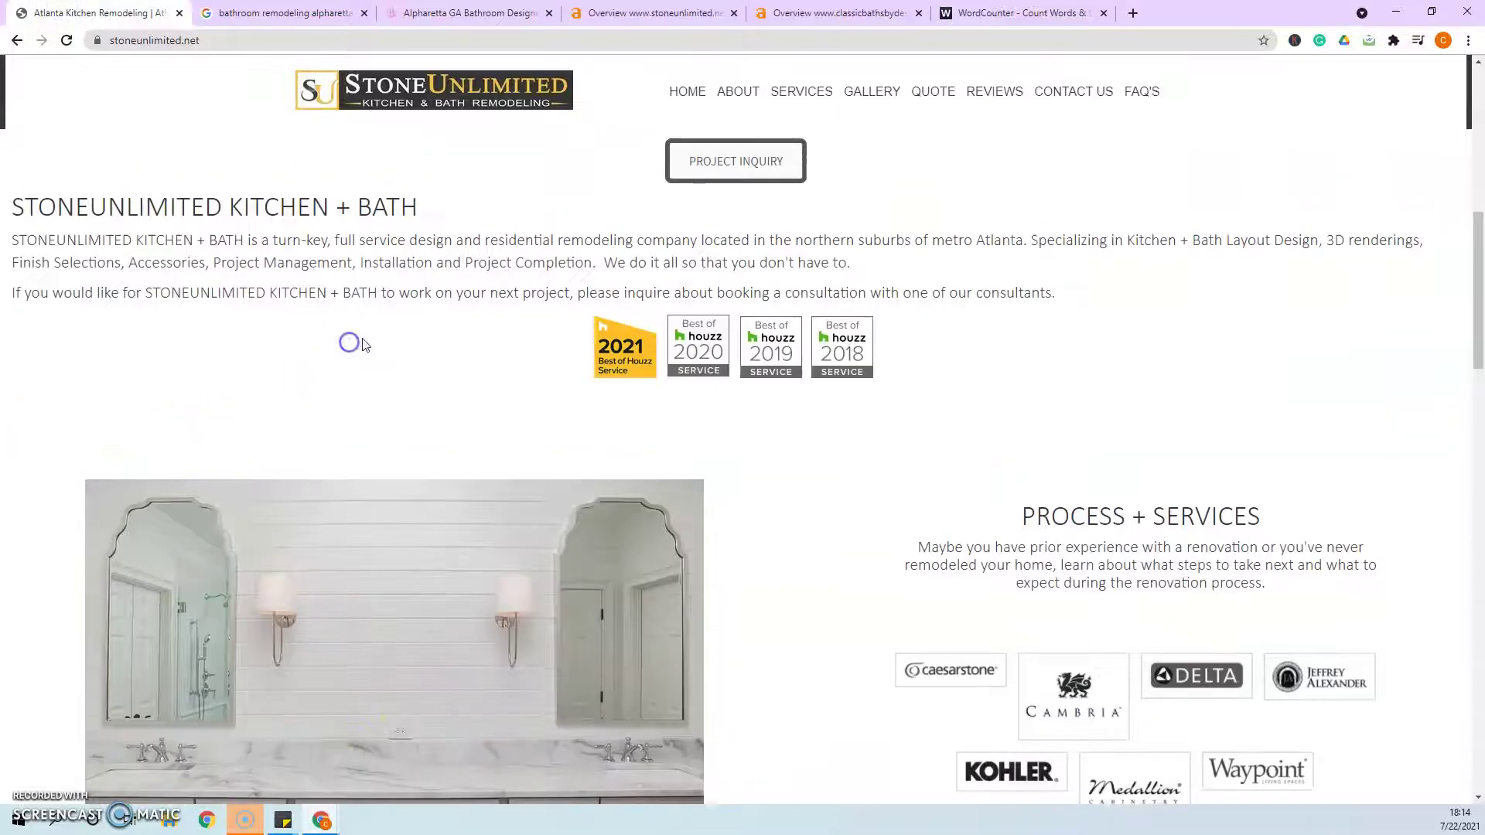
scroll(350, 343, "down", 3)
scroll(412, 360, "down", 5)
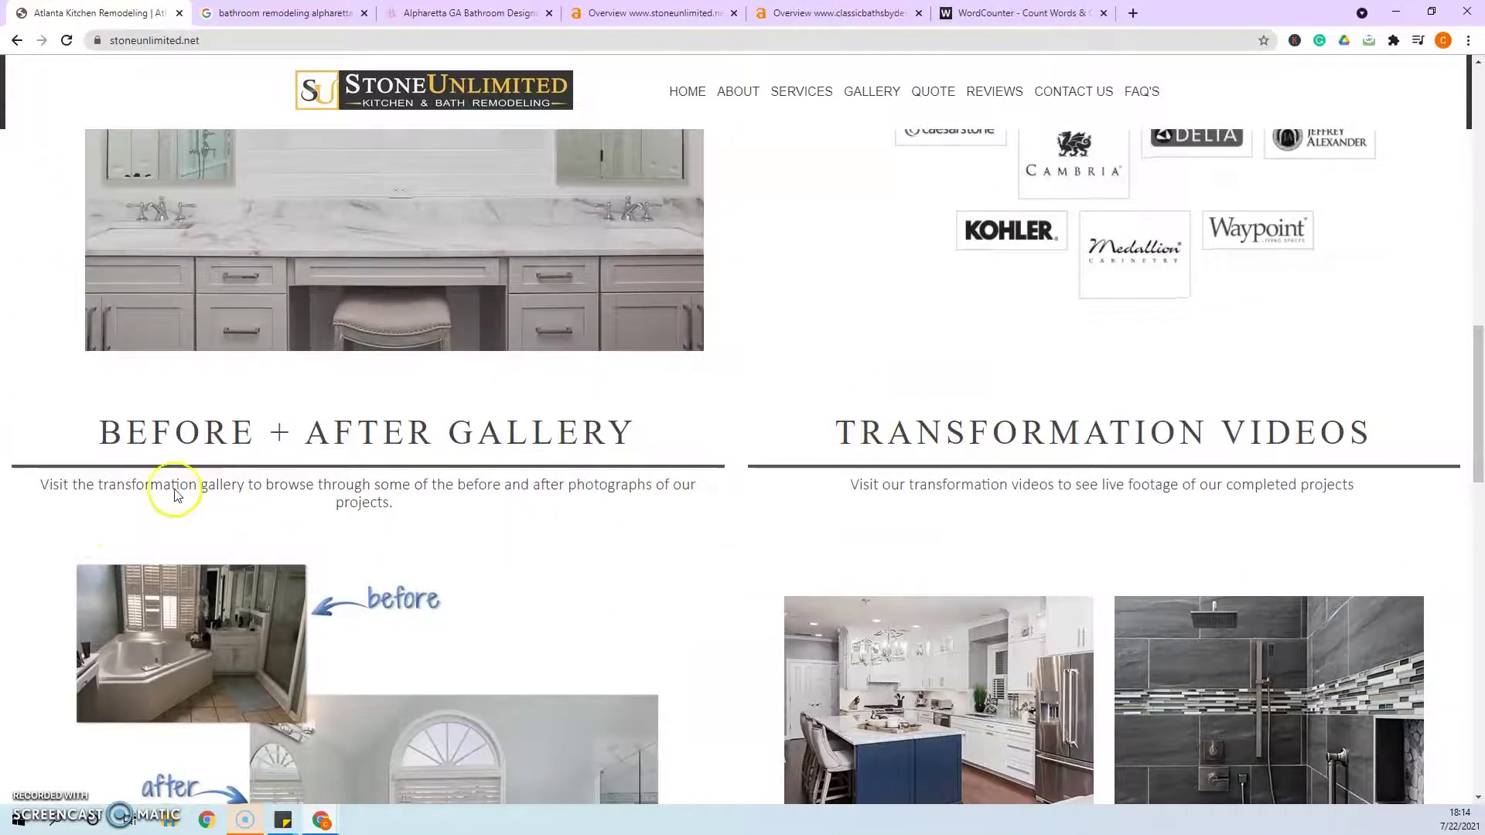
scroll(572, 541, "down", 10)
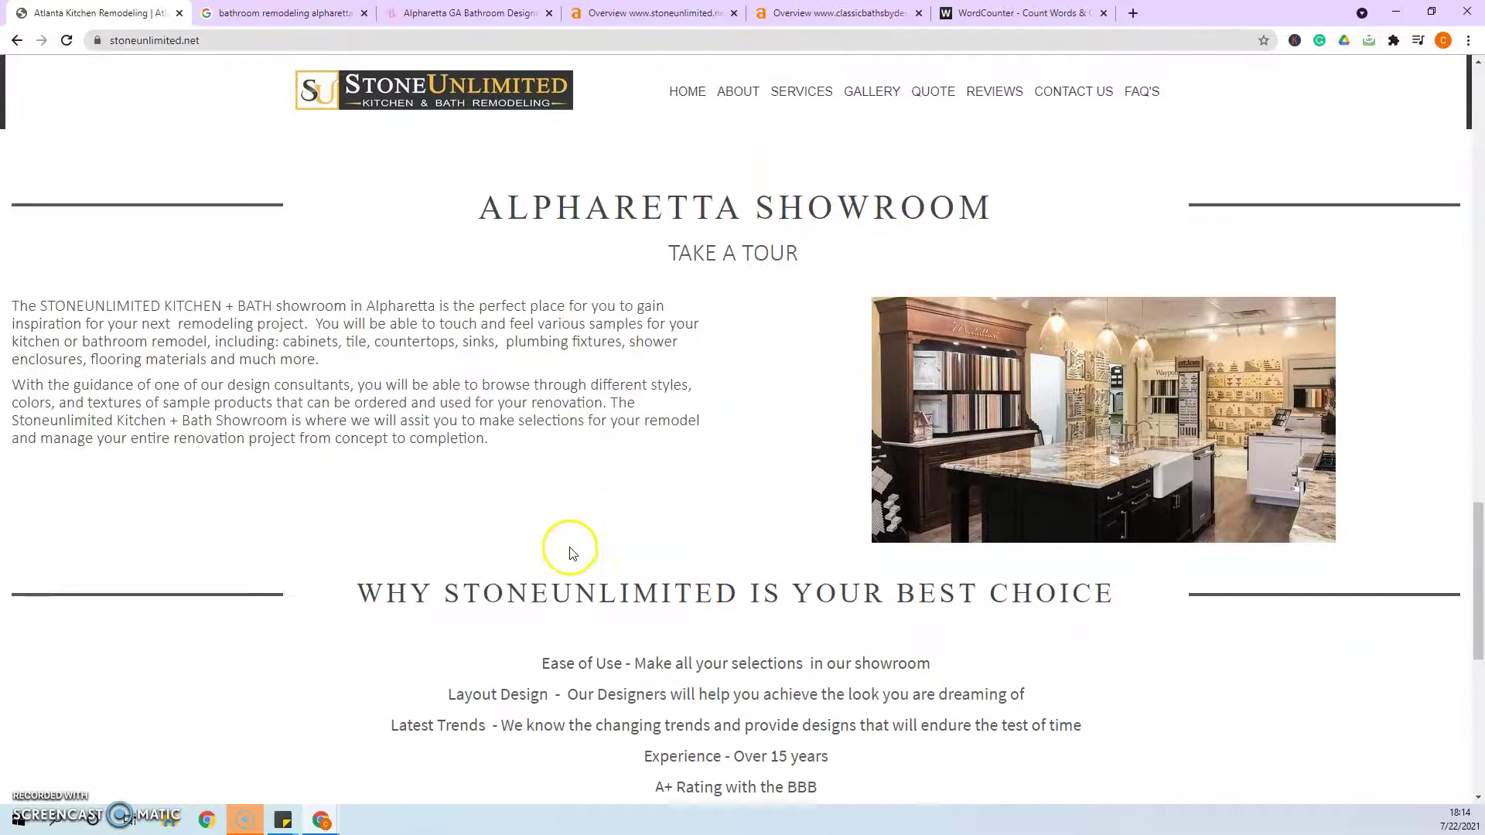
scroll(568, 551, "up", 9)
scroll(563, 548, "up", 15)
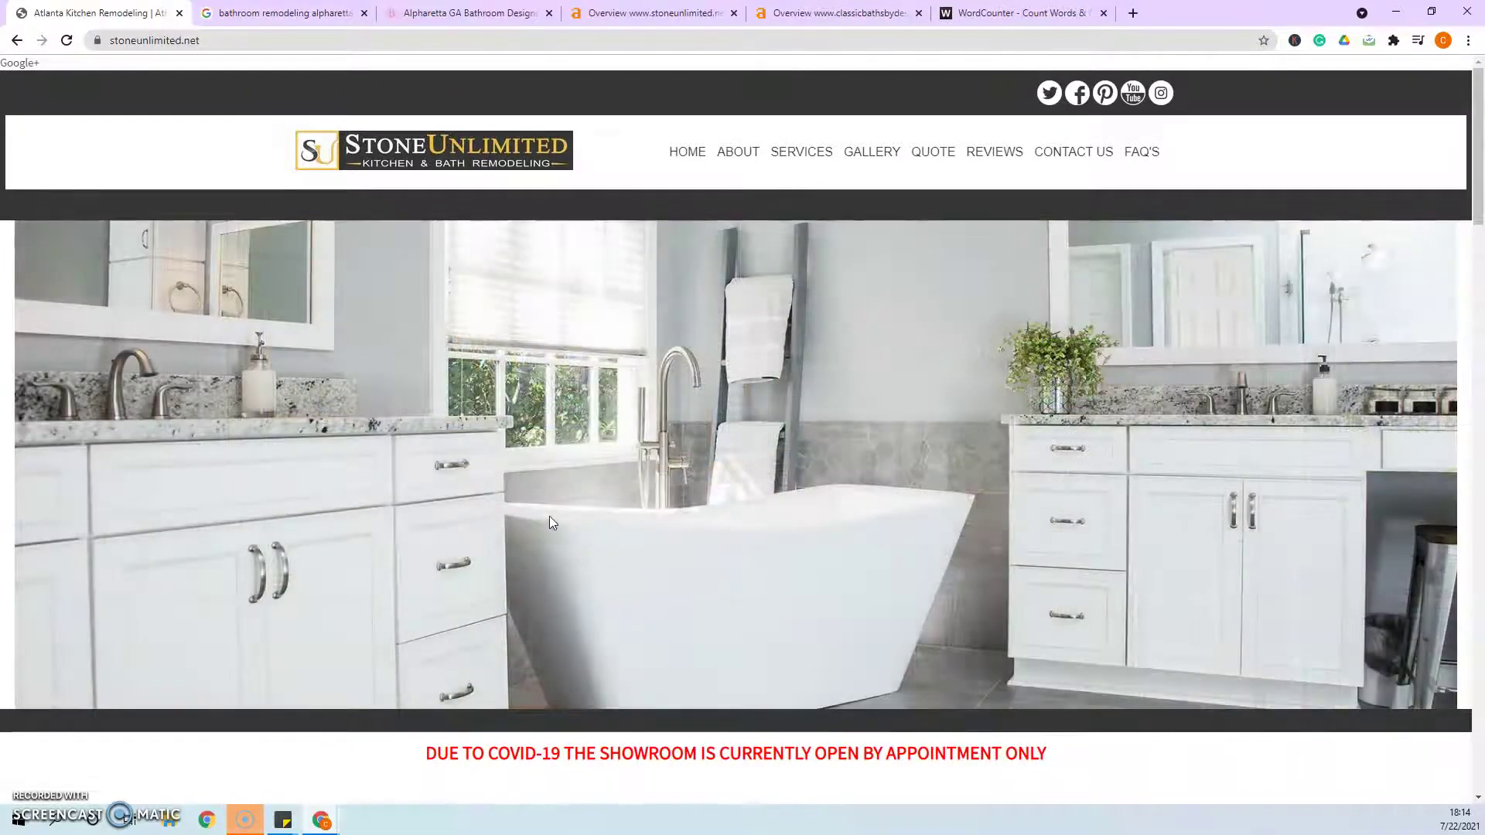
scroll(587, 576, "down", 1)
scroll(587, 576, "down", 4)
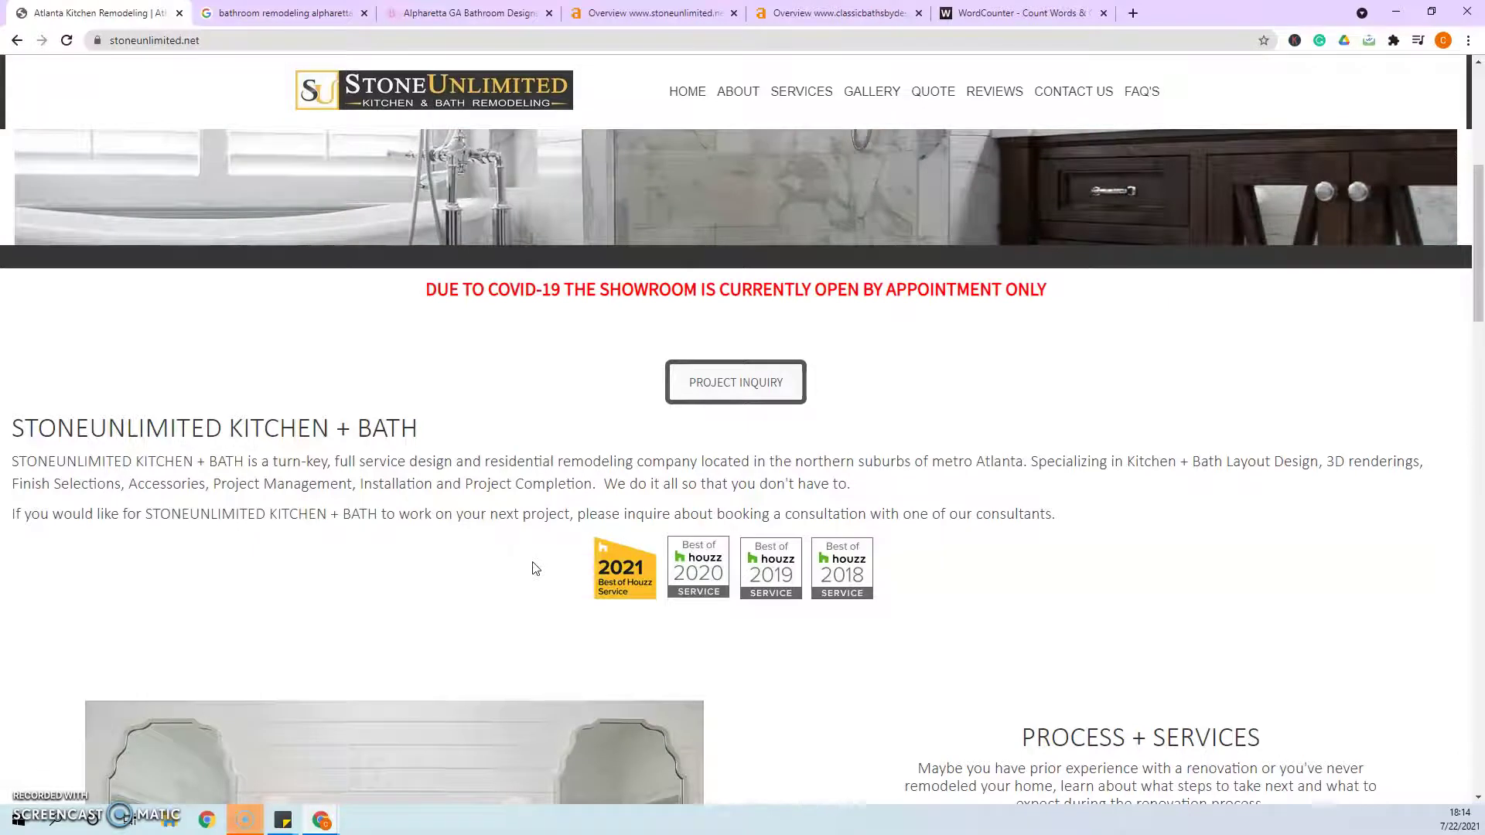
scroll(534, 572, "up", 3)
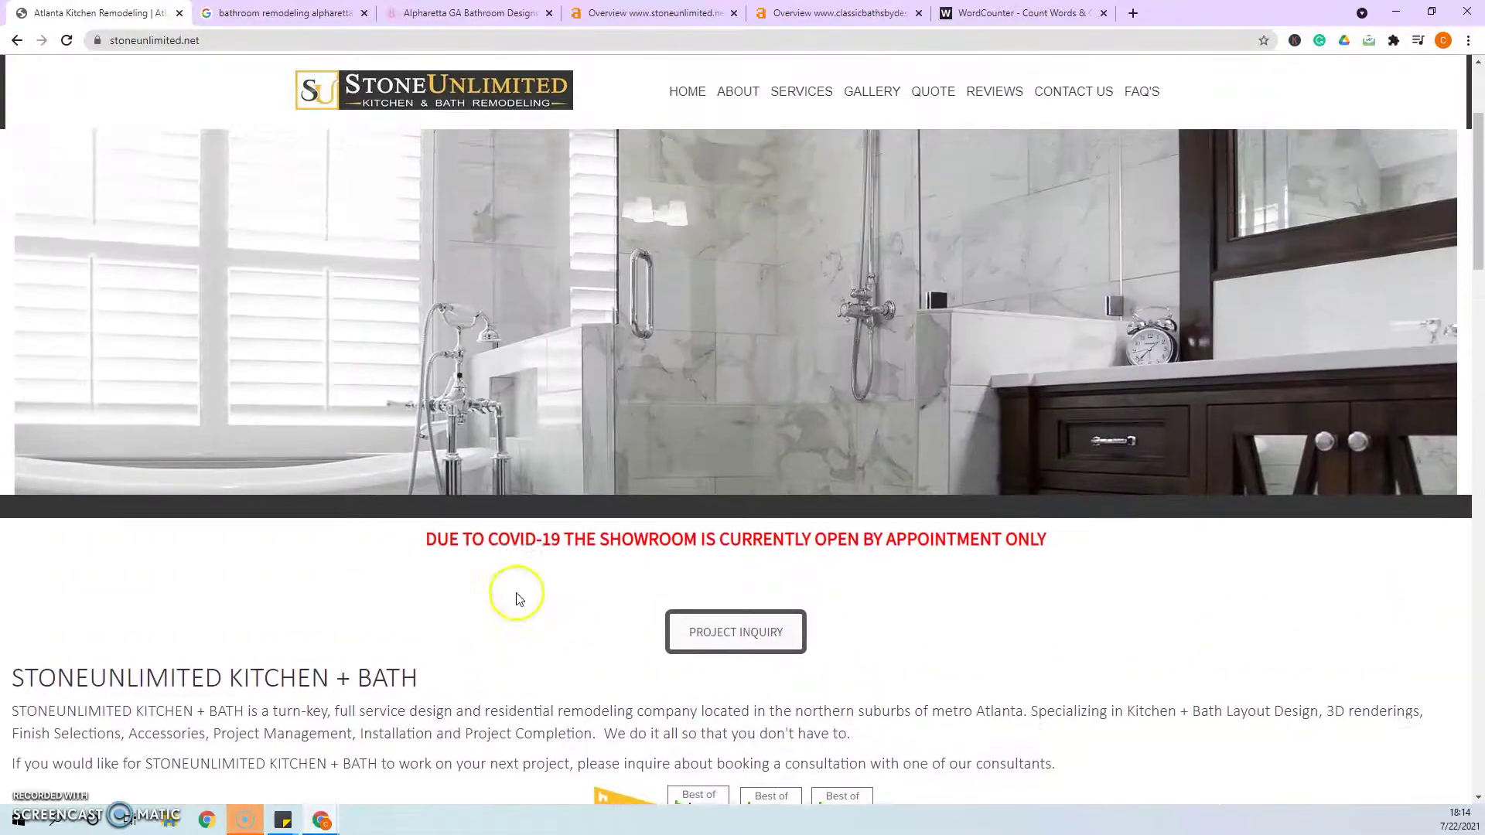
scroll(517, 599, "up", 3)
scroll(517, 599, "down", 7)
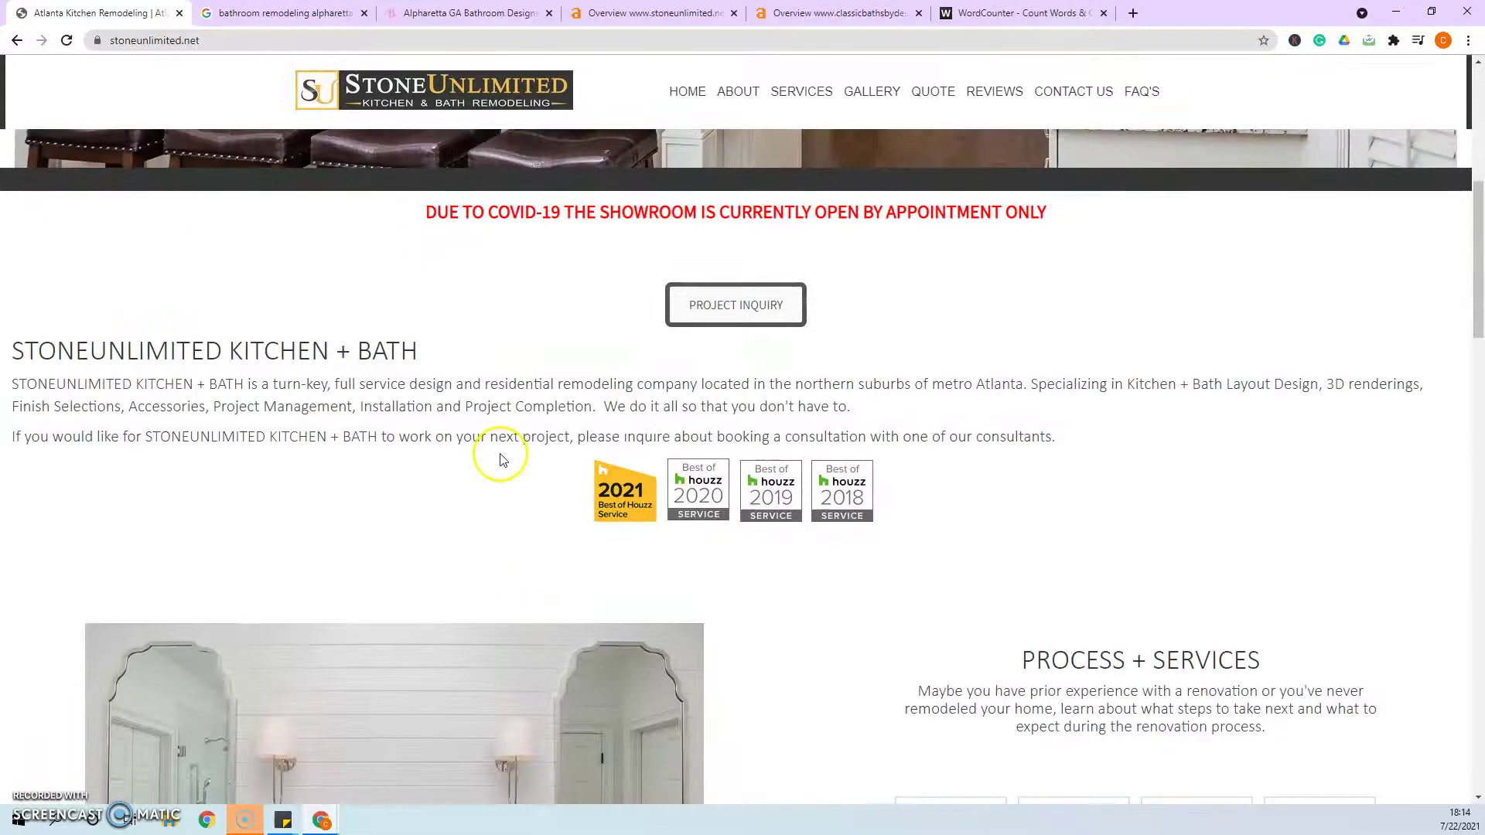
scroll(499, 458, "down", 2)
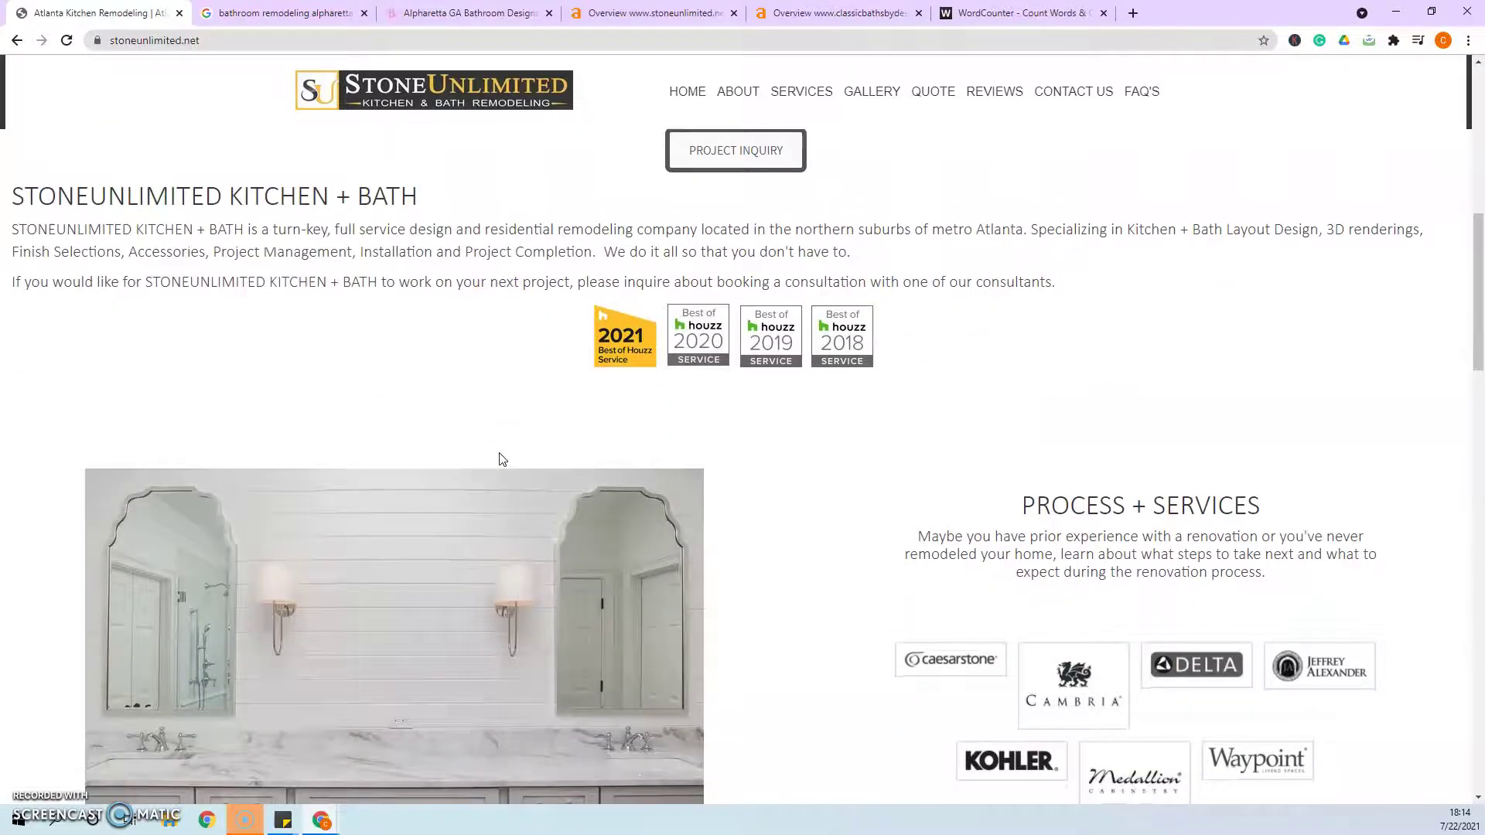
scroll(474, 421, "up", 6)
- Review the 'bathroom remodeling alpharetta' map pack: StoneUnlimited second, rated 4.7 from 31 reviews
left_click(263, 13)
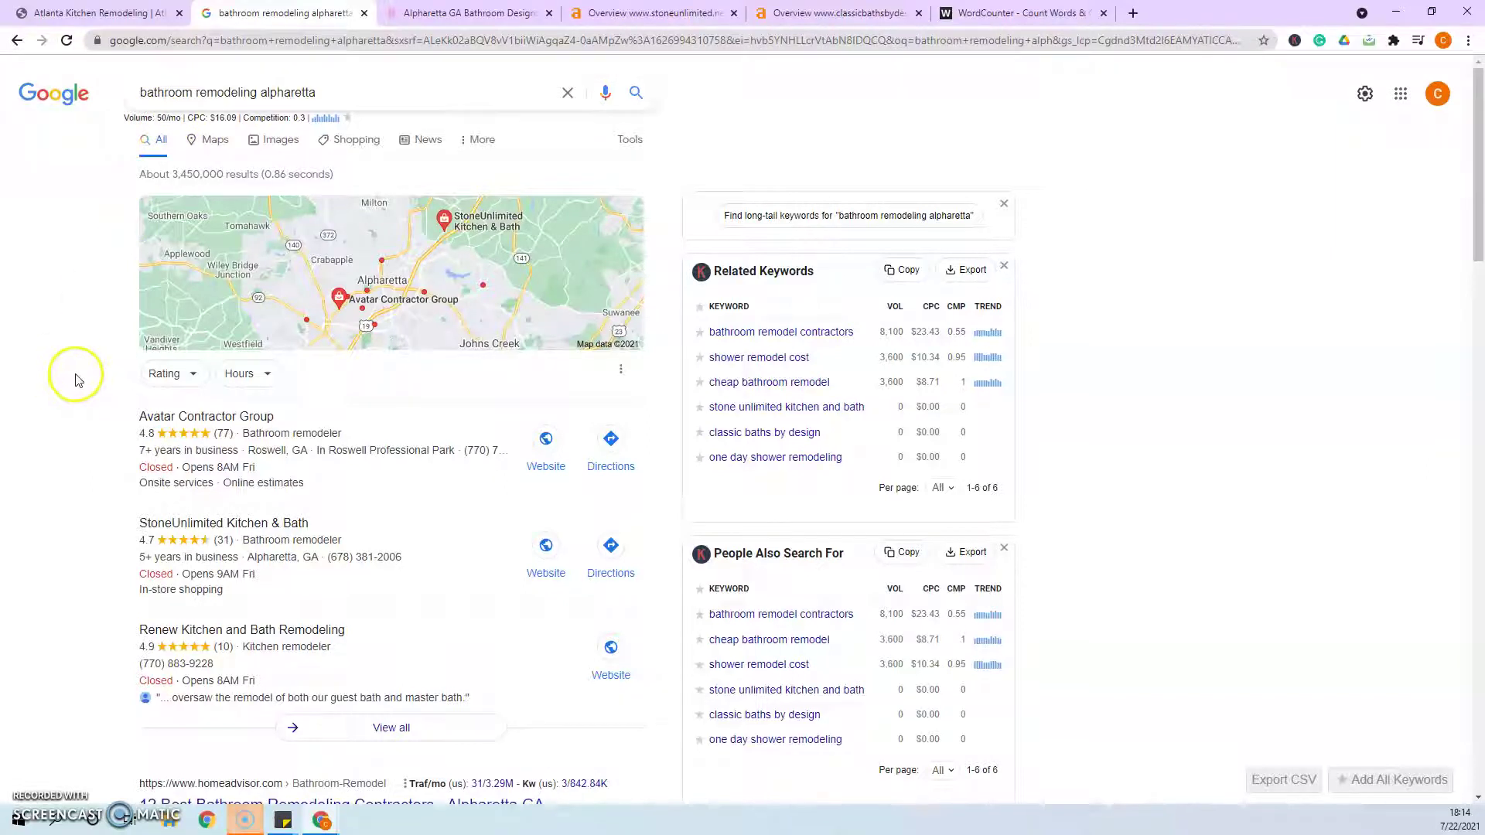
scroll(65, 439, "down", 4)
scroll(68, 439, "up", 4)
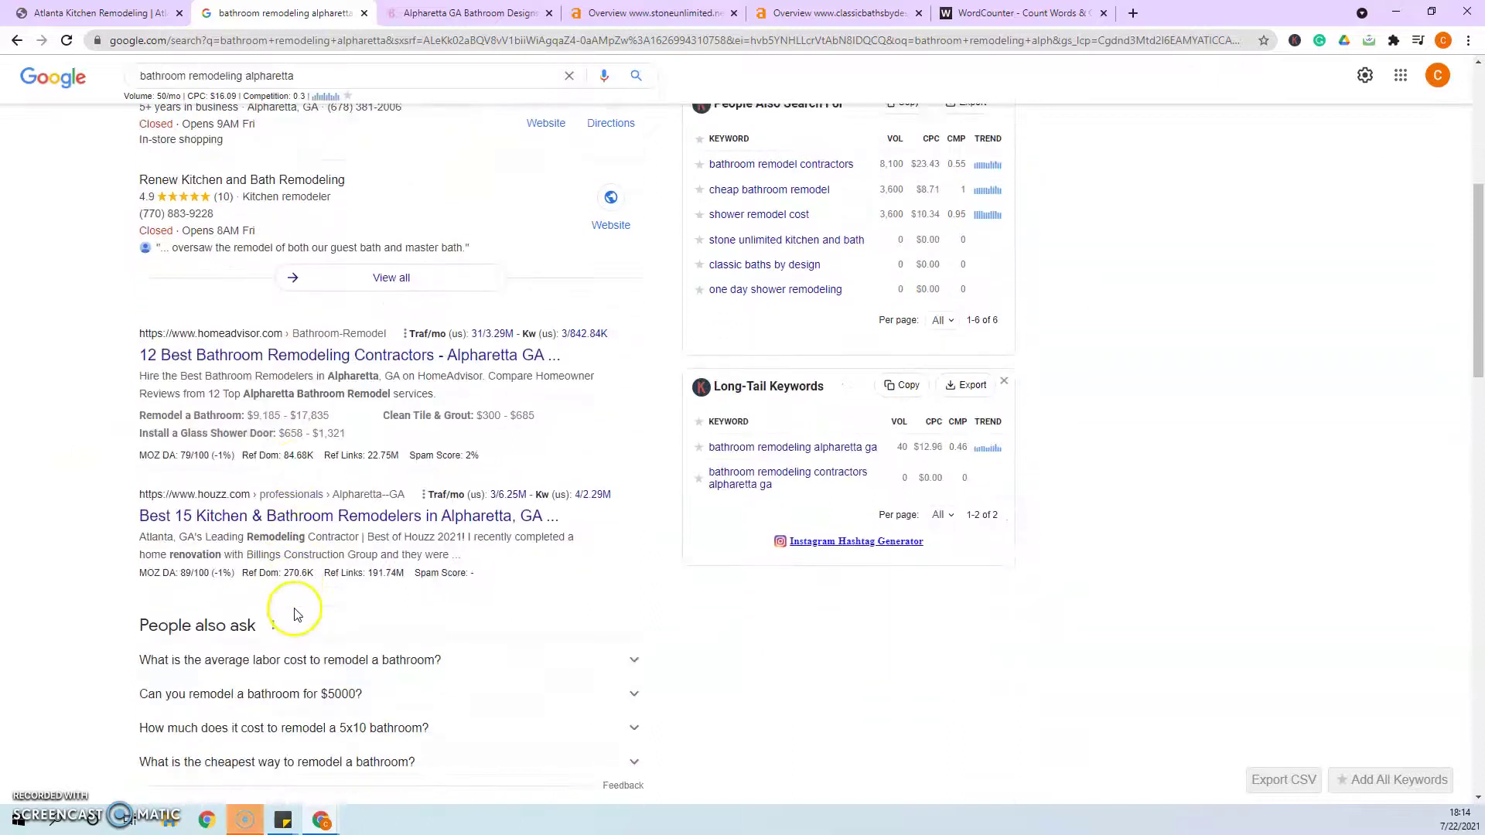
scroll(297, 614, "up", 5)
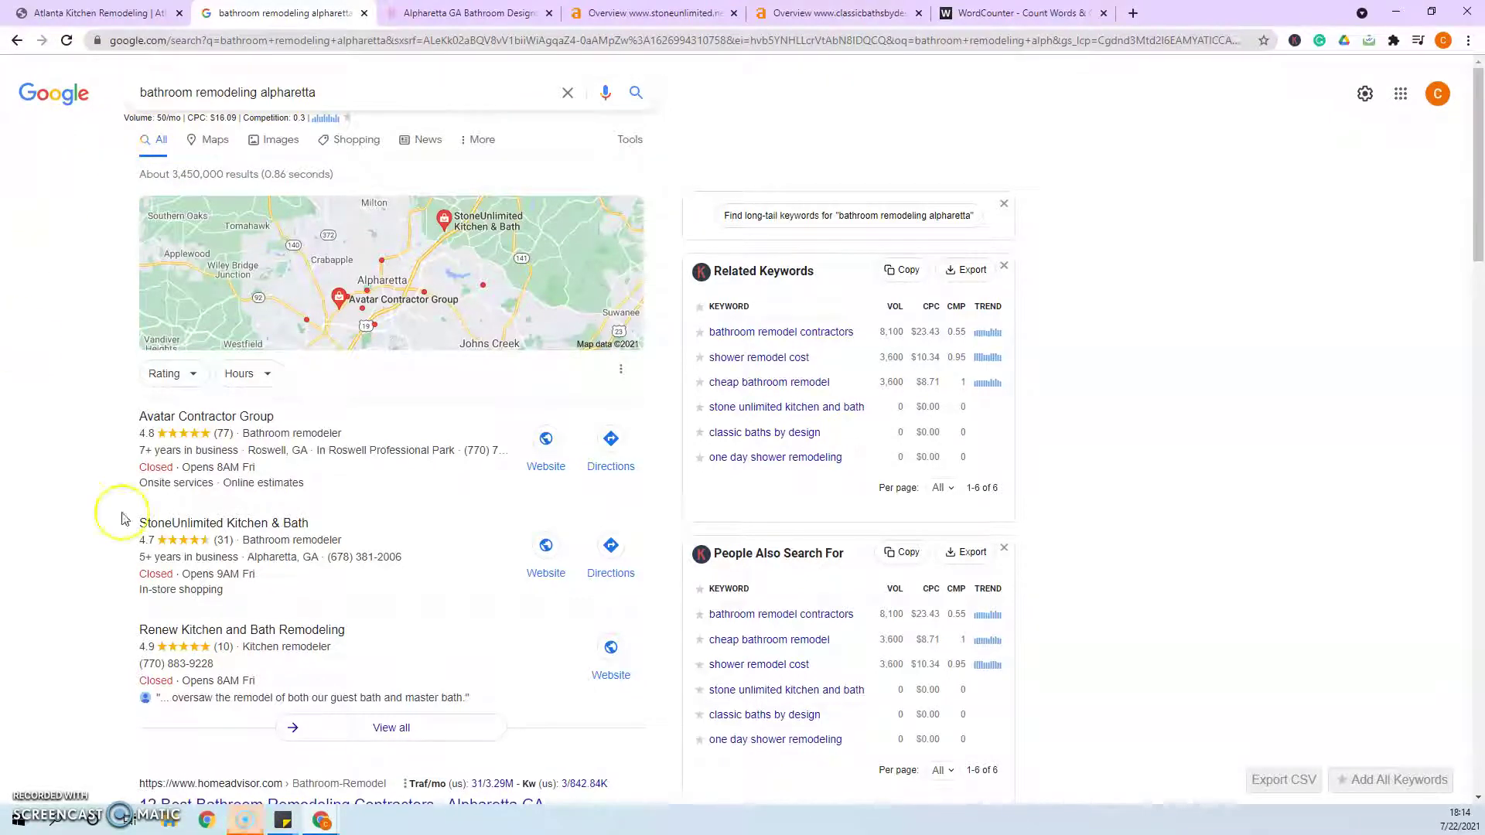
scroll(126, 580, "down", 3)
scroll(232, 650, "up", 1)
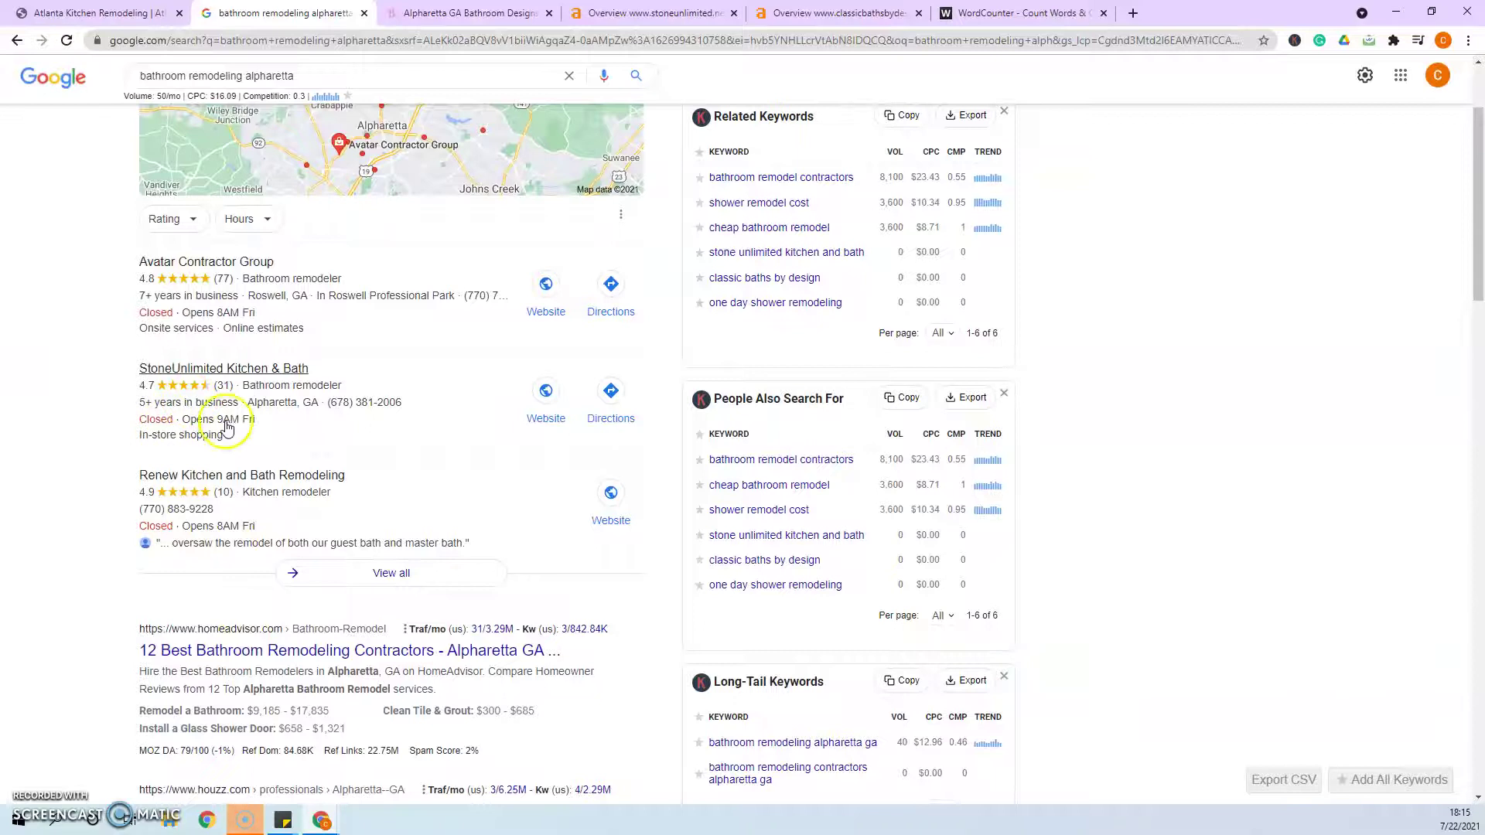
scroll(200, 422, "up", 2)
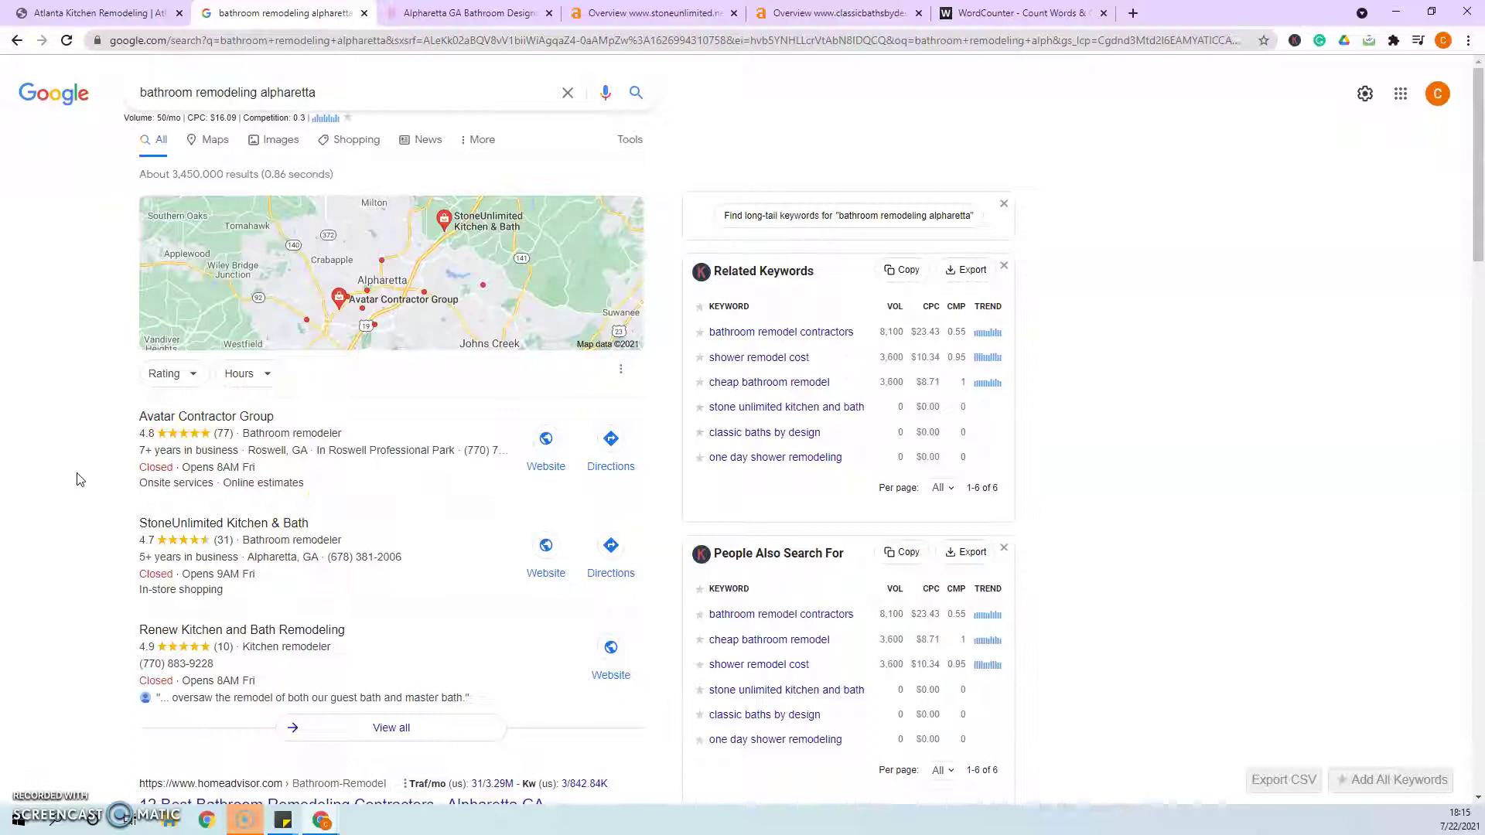
- Copy all the Classic Baths by Design page text and paste it into WordCounter
left_click(471, 13)
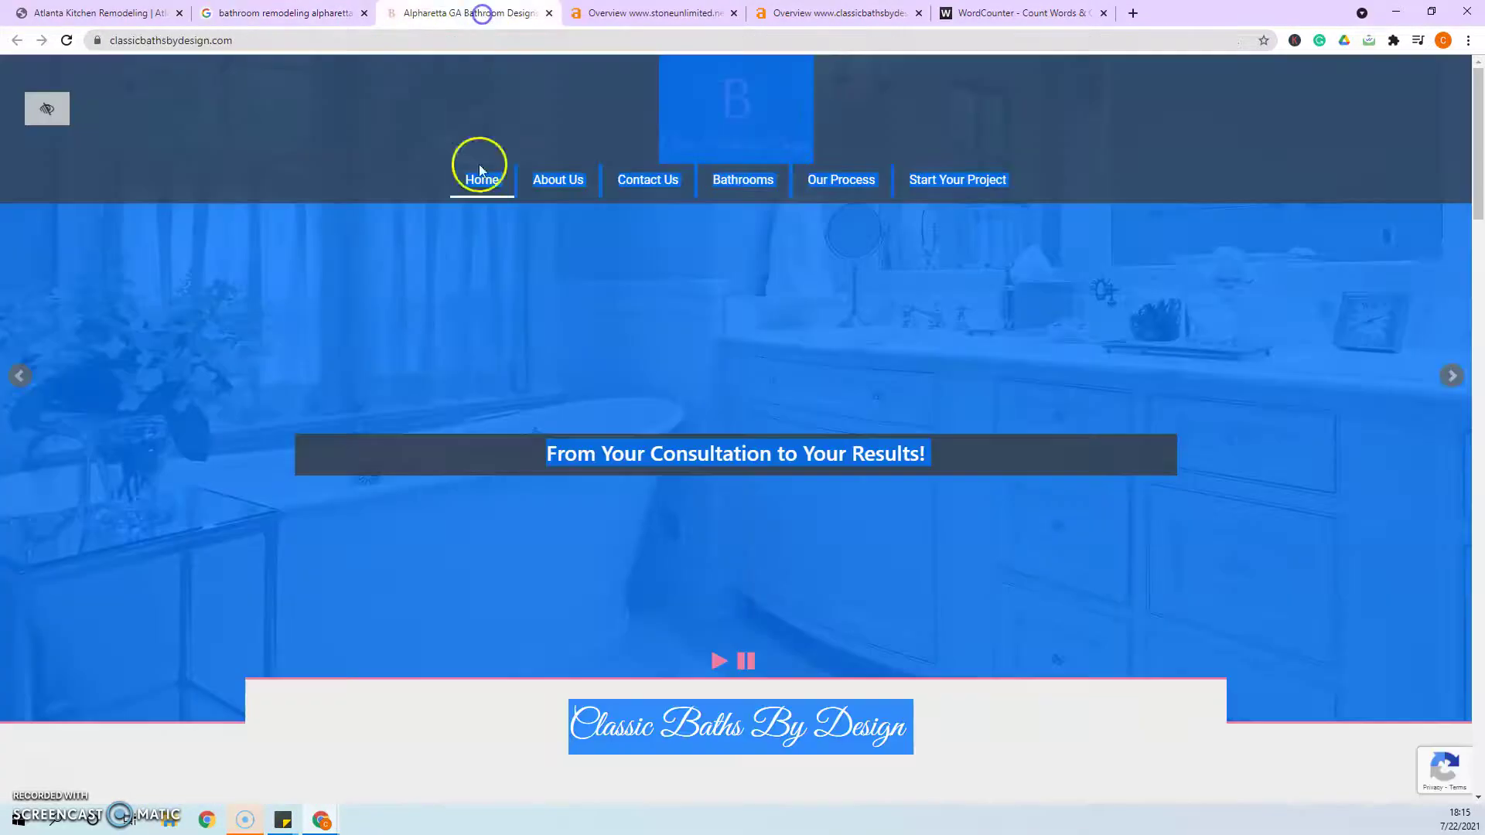
left_click(164, 749)
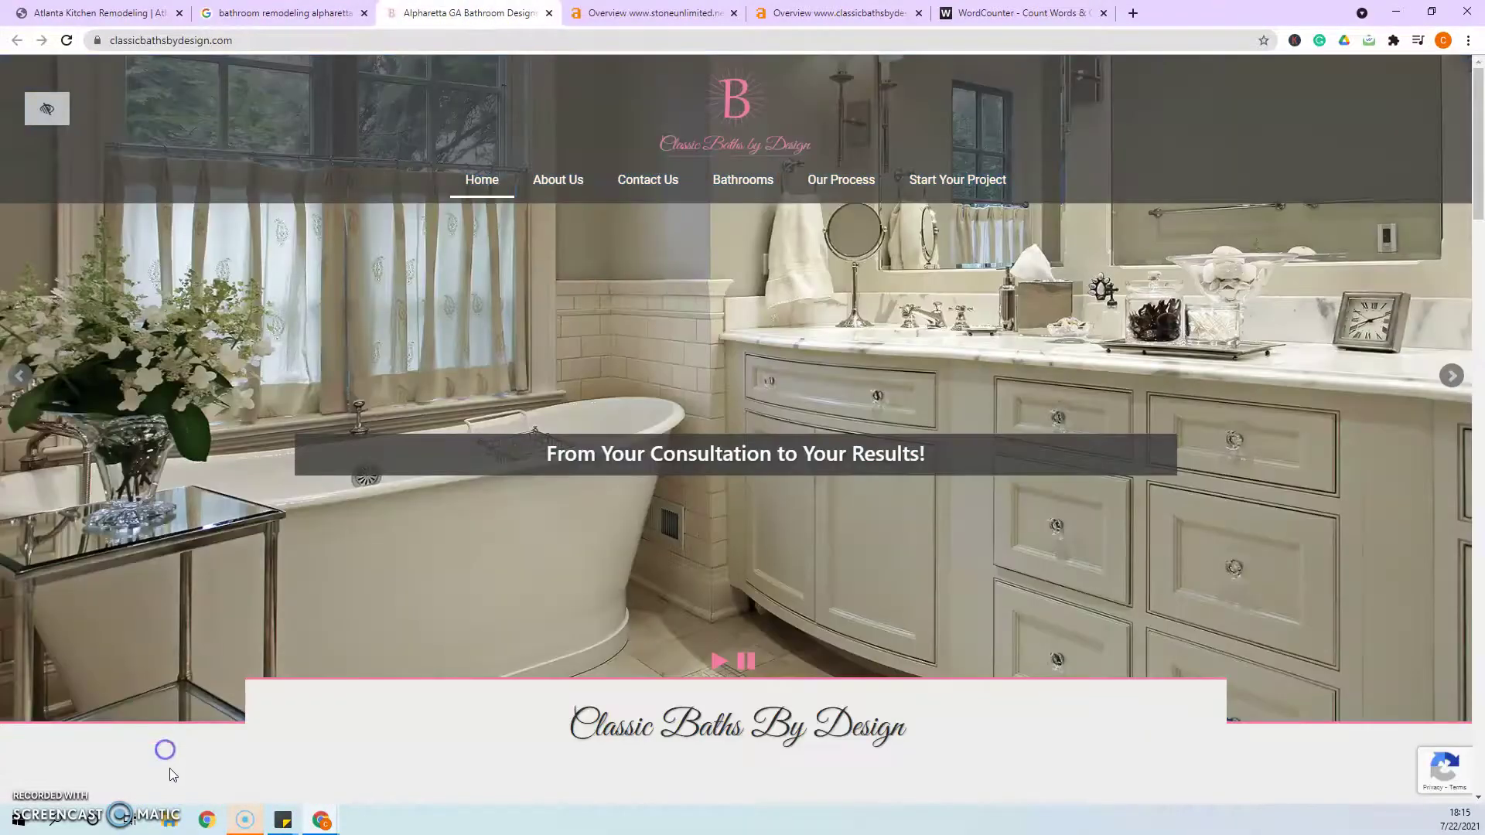
key("ctrl+a")
left_click(994, 13)
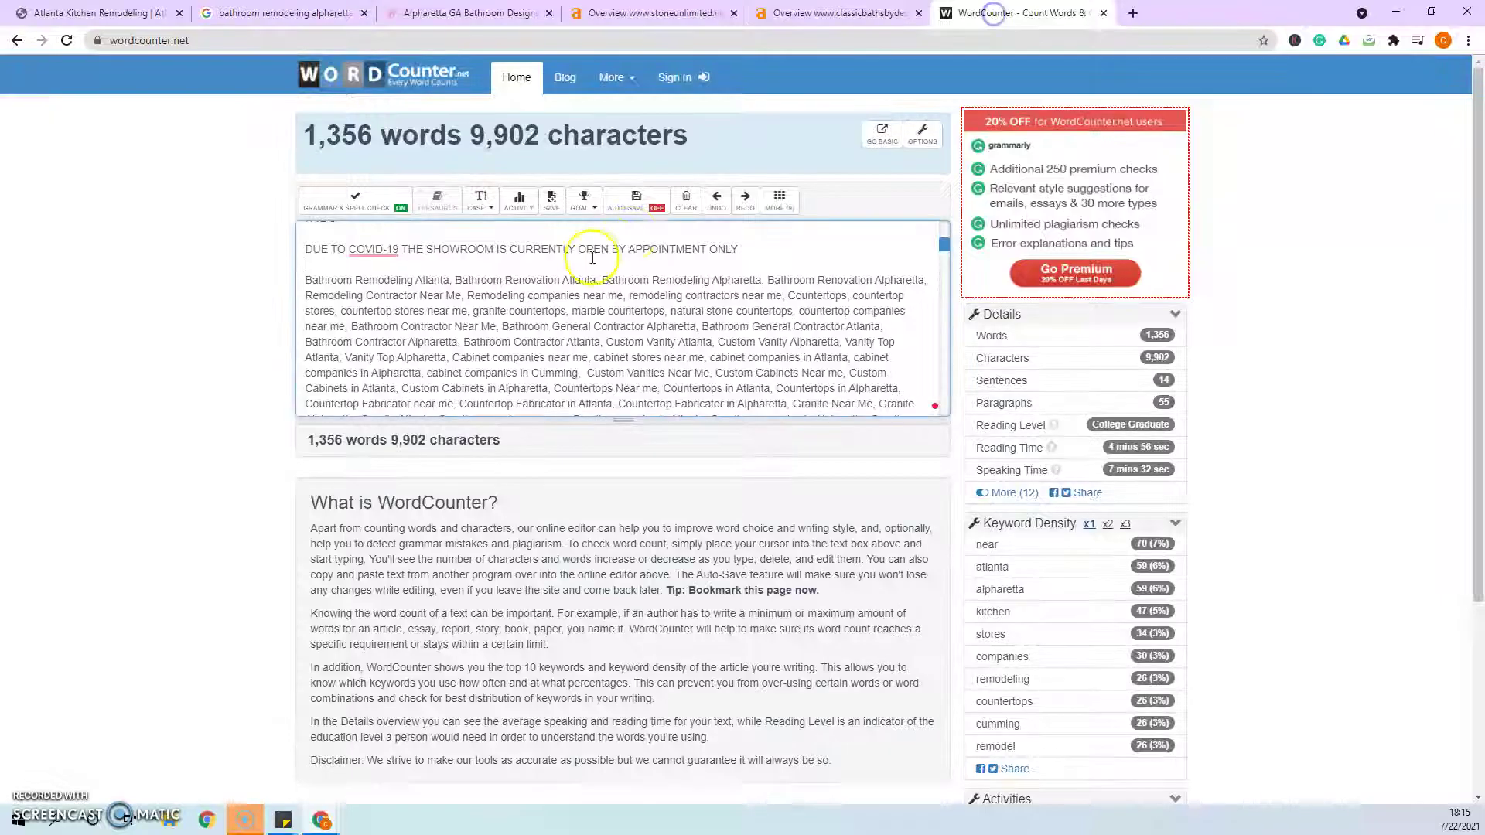
left_click(682, 198)
key("ctrl+v")
- Read the count of 940 words and 5,499 characters, then return to the alpharetta results
scroll(590, 325, "up", 5)
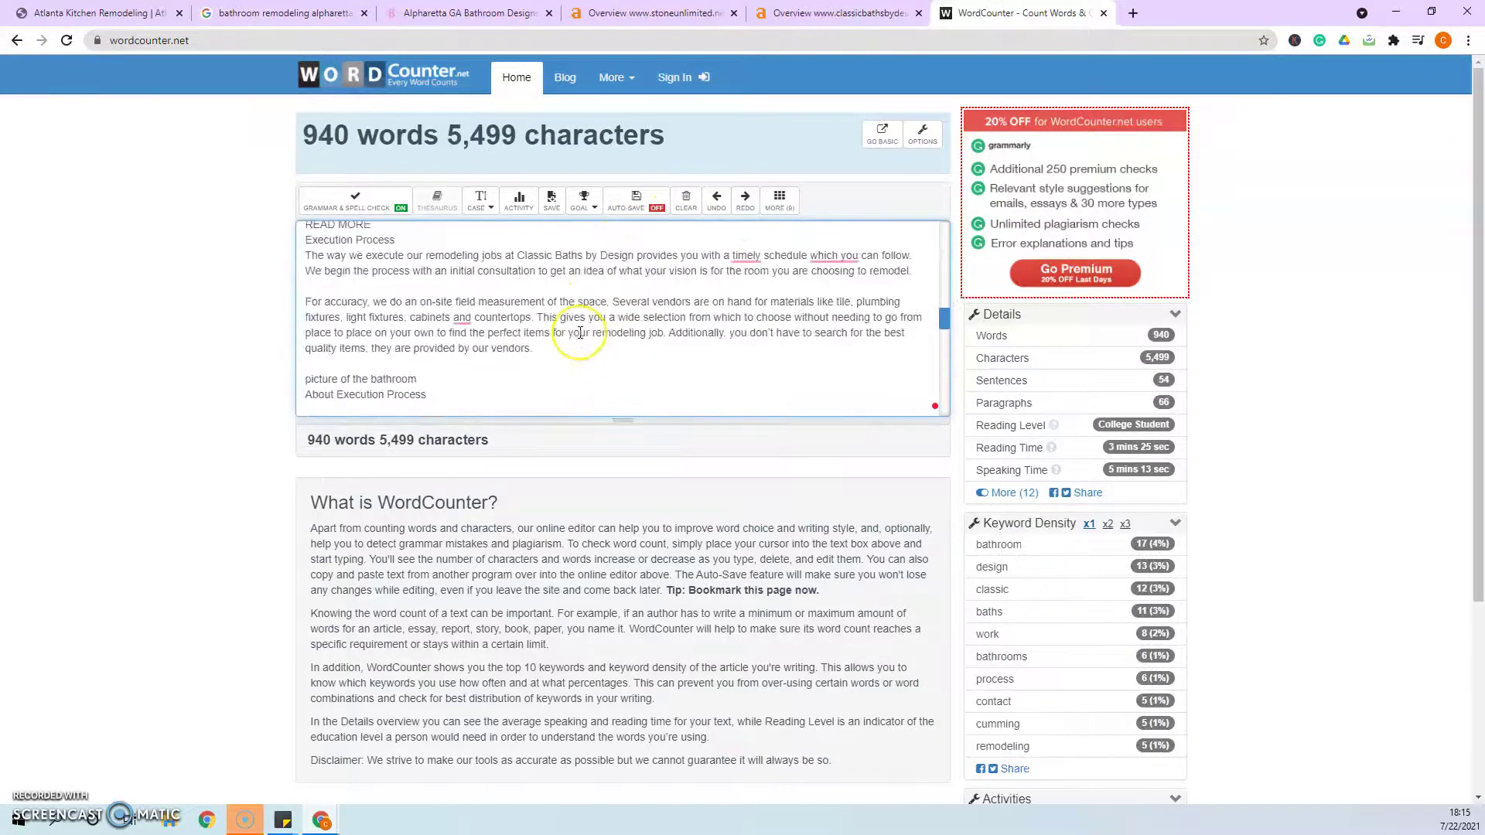
scroll(579, 333, "up", 10)
scroll(580, 332, "down", 10)
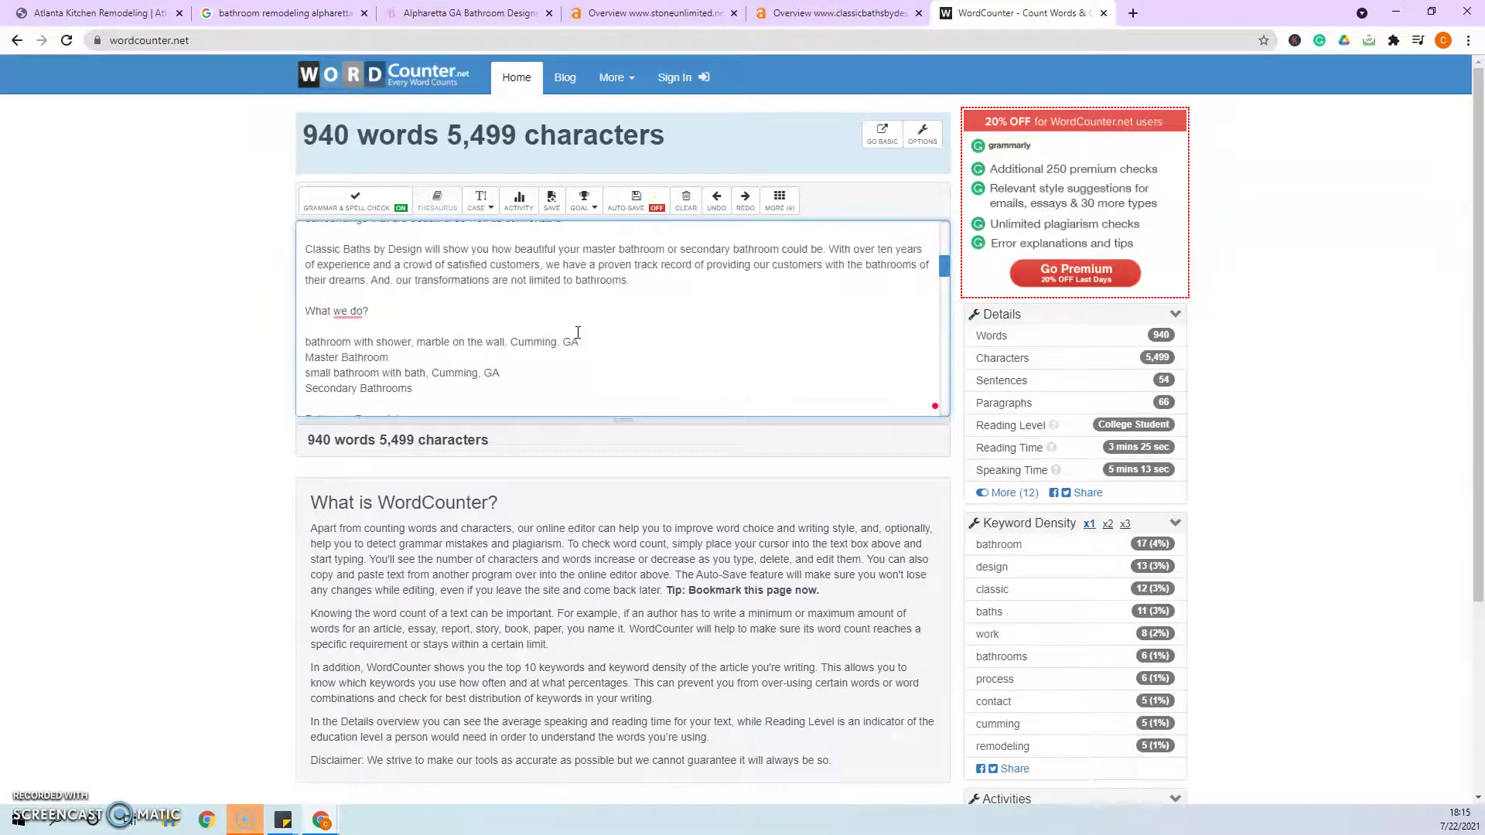
left_click(563, 341)
scroll(564, 342, "up", 2)
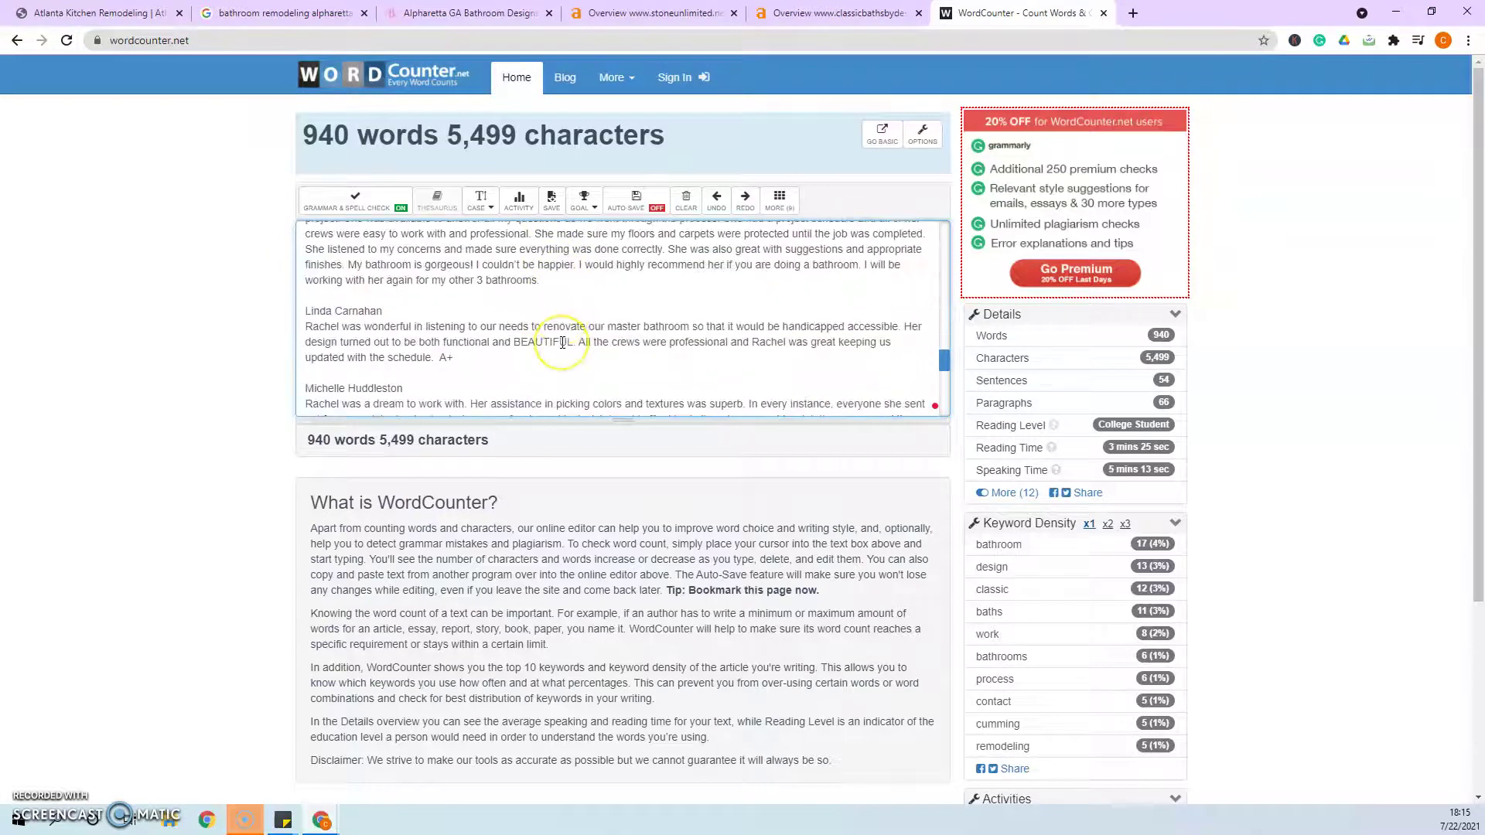
scroll(564, 342, "up", 8)
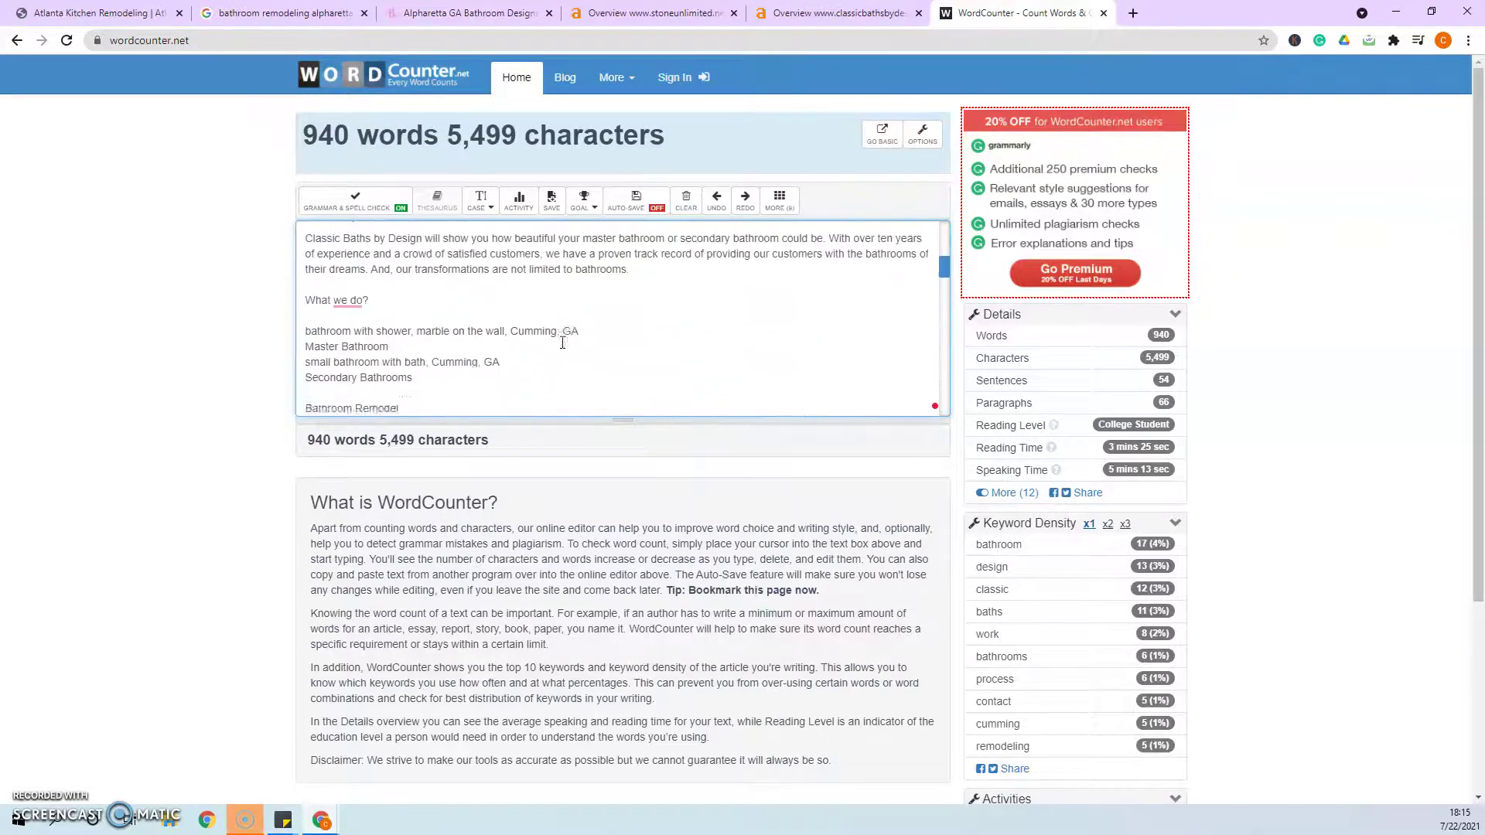
left_click(1088, 19)
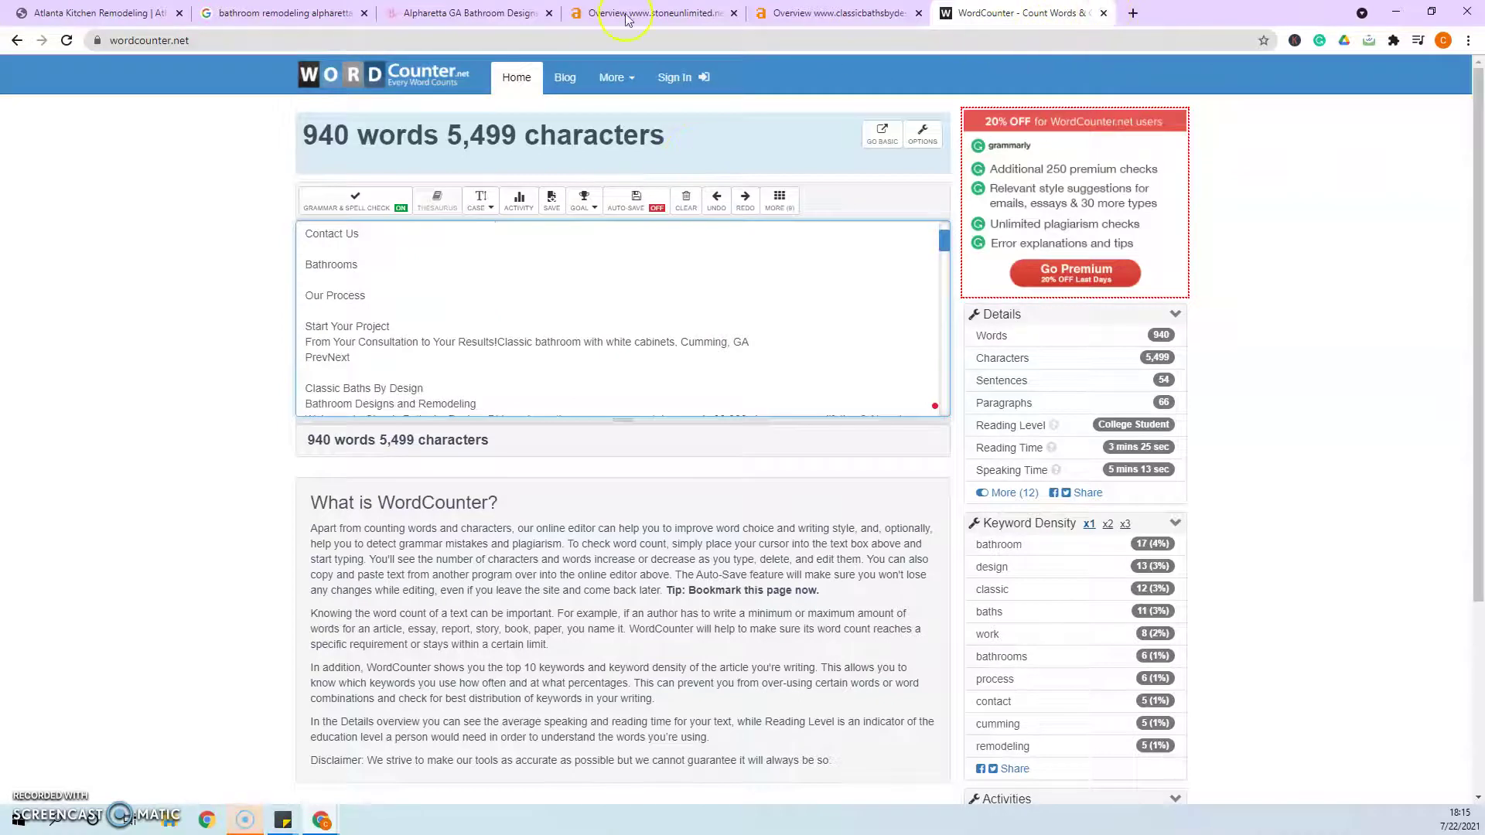
left_click(258, 16)
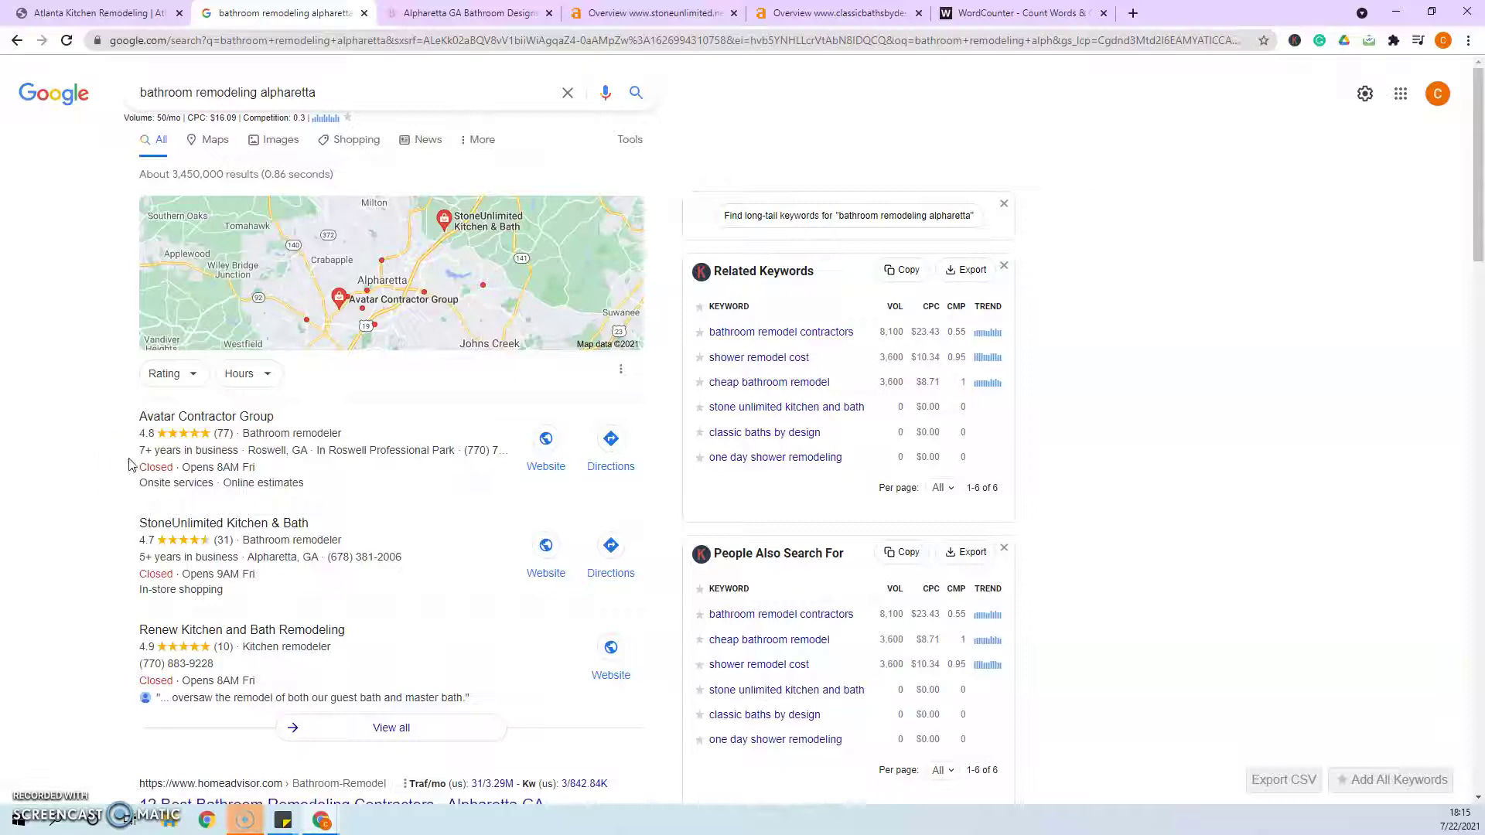
scroll(109, 491, "down", 1)
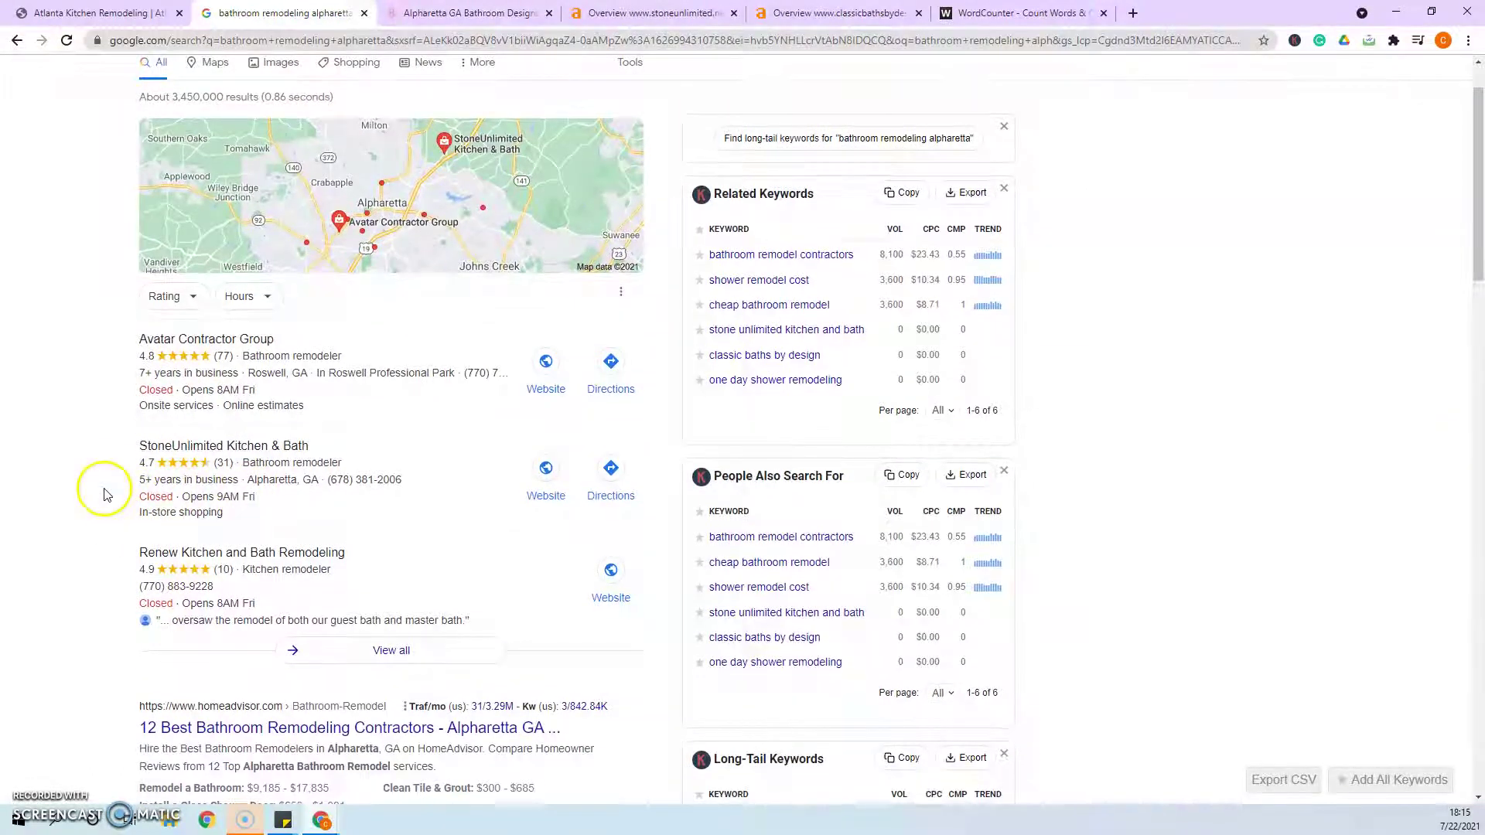
scroll(107, 492, "up", 1)
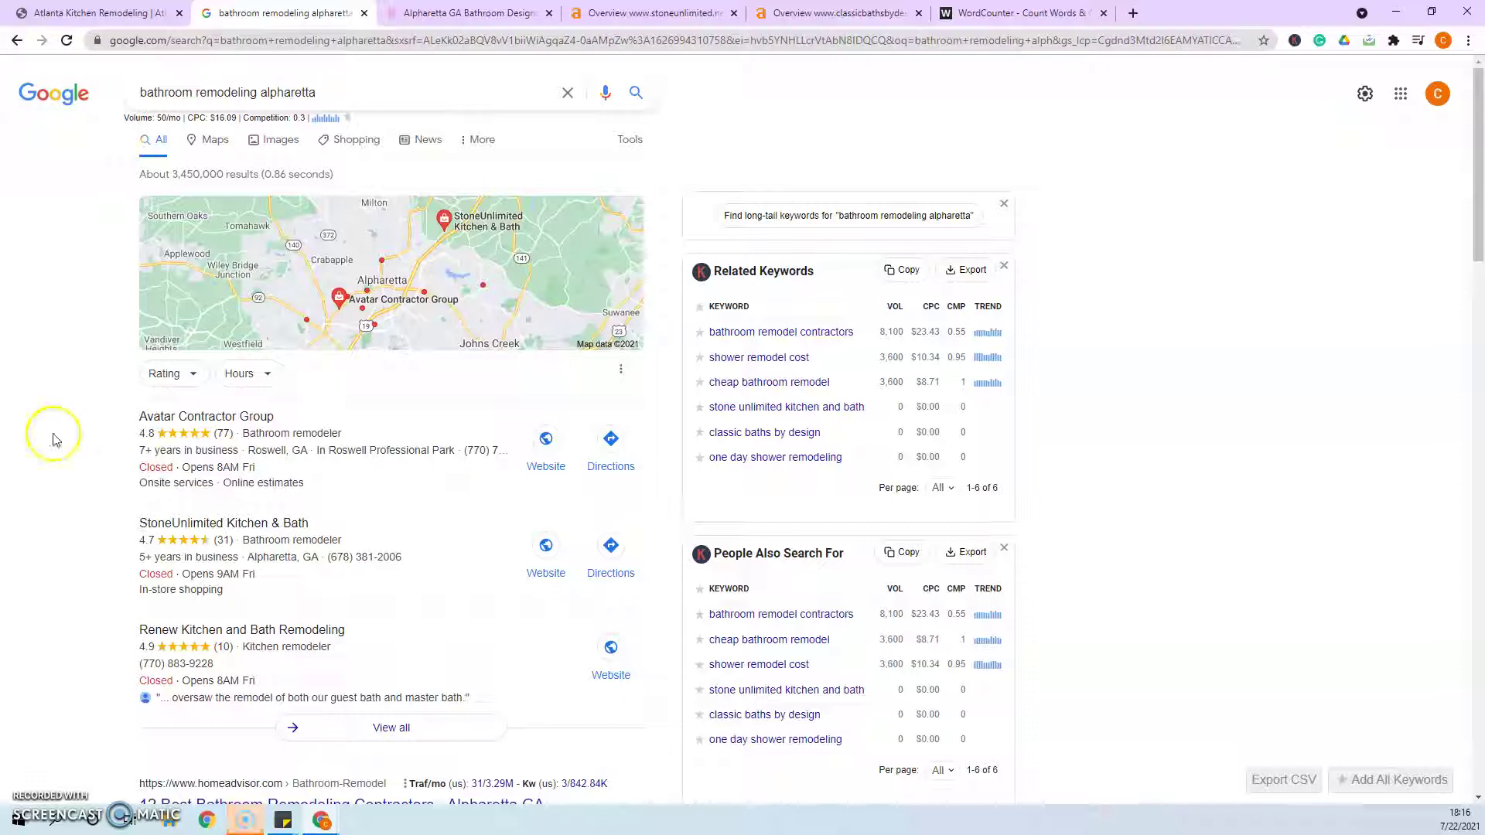
- Show the stoneunlimited.net Ahrefs overview: DR 1.7, 308 backlinks, 33 referring domains
left_click(667, 14)
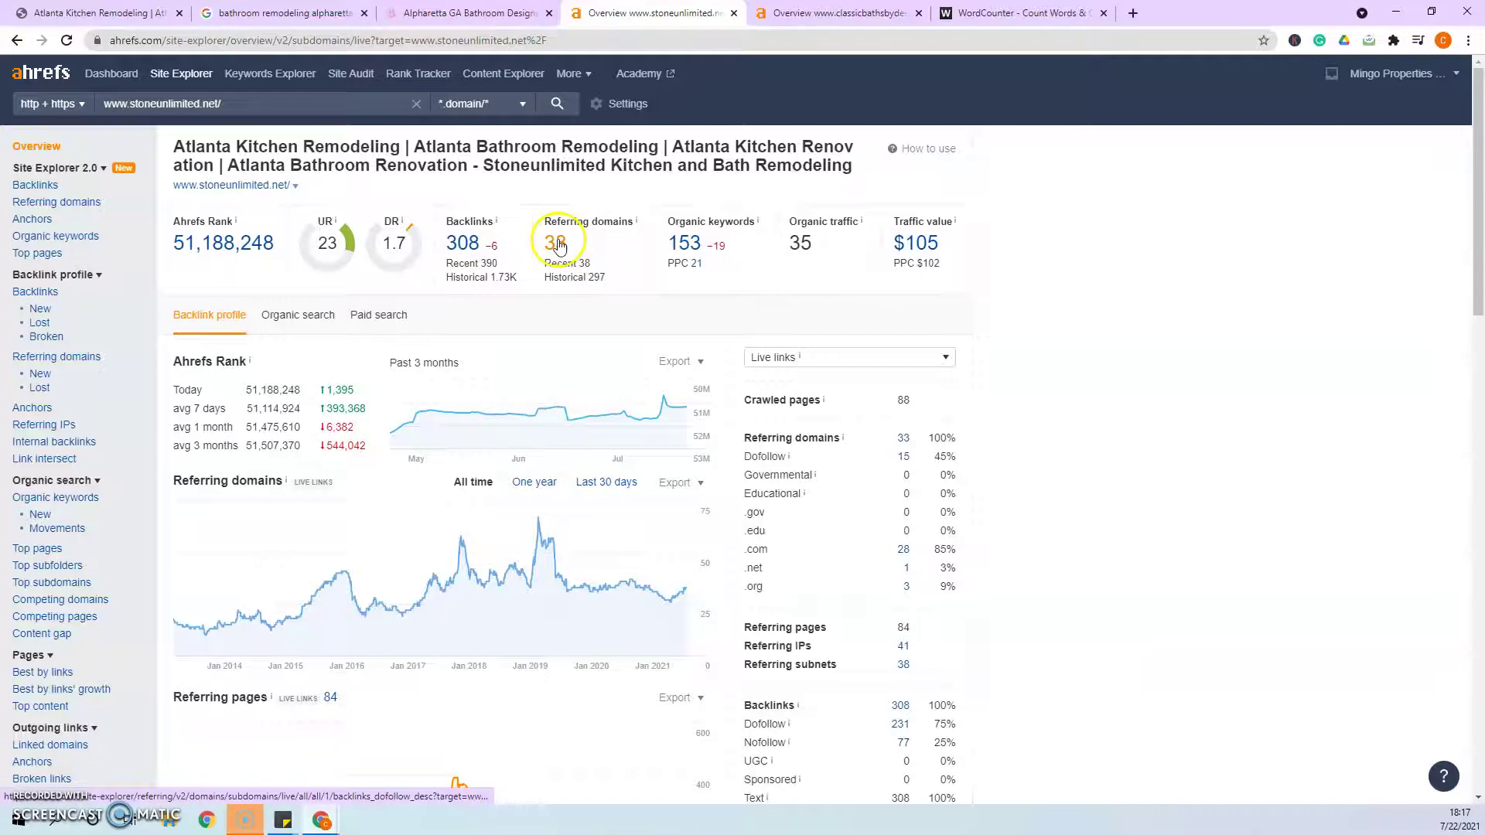
left_click(823, 15)
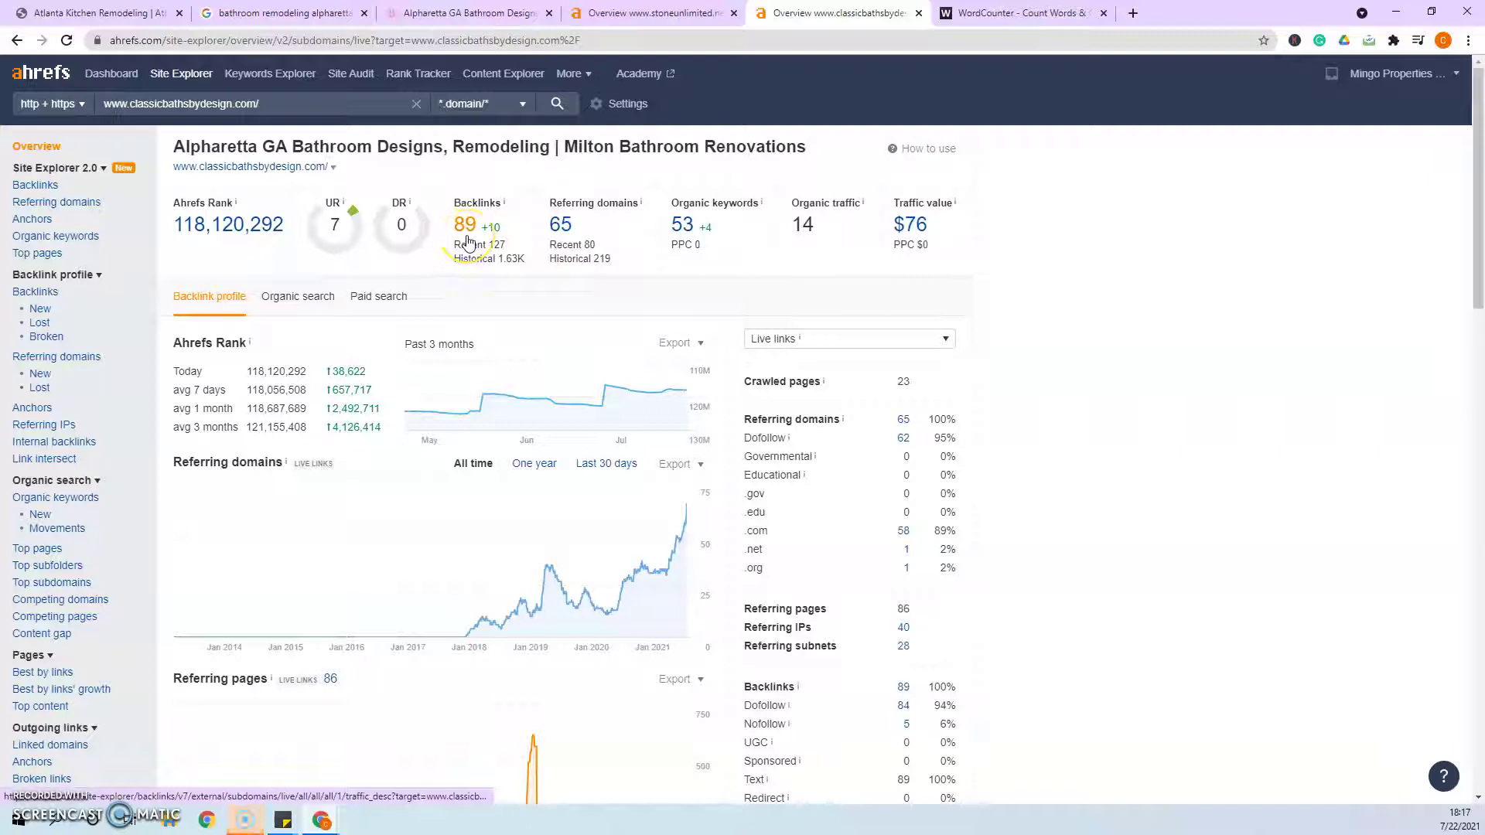
left_click(685, 15)
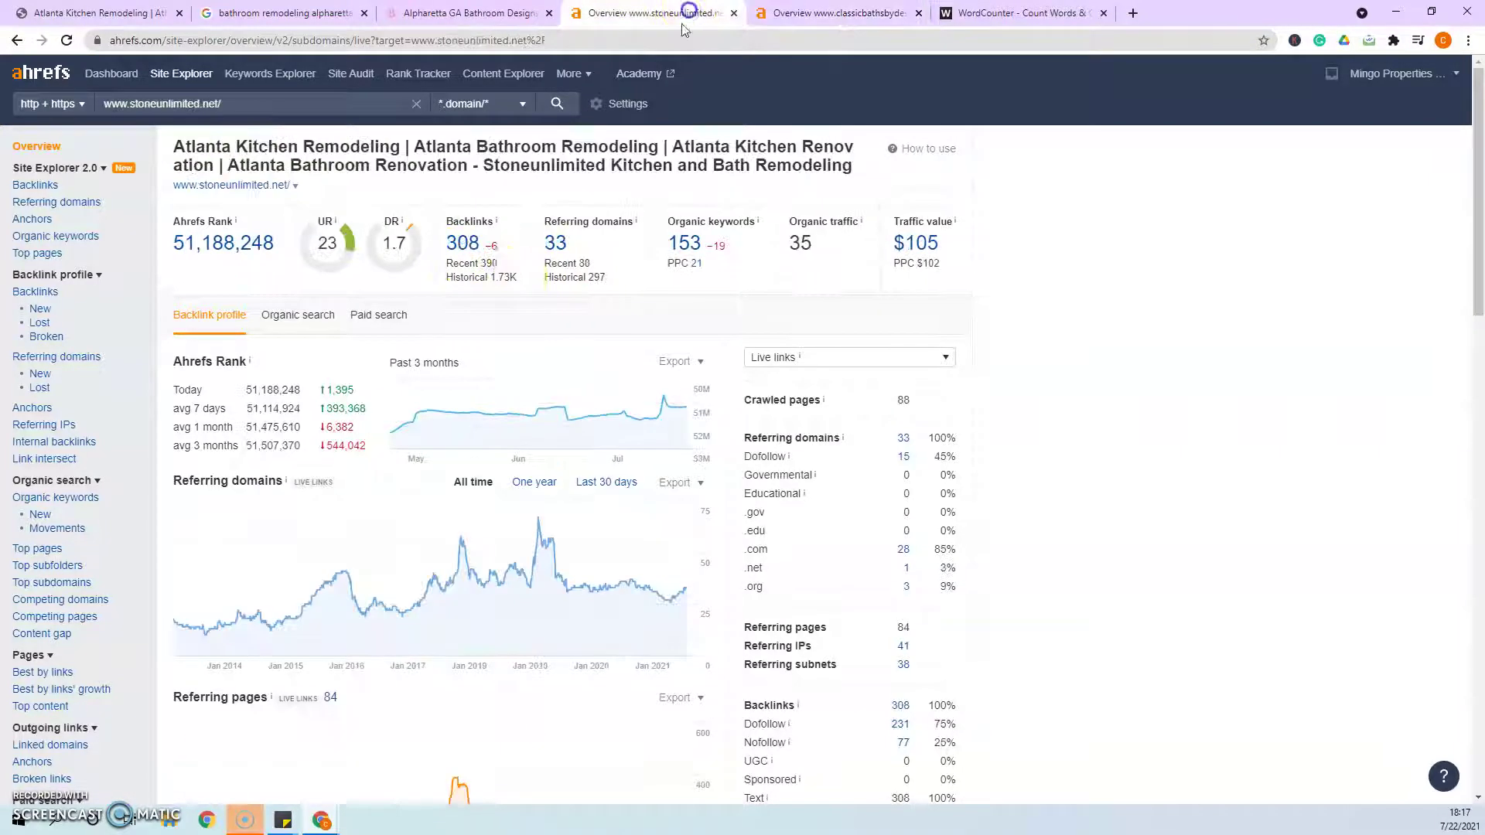
left_click(838, 19)
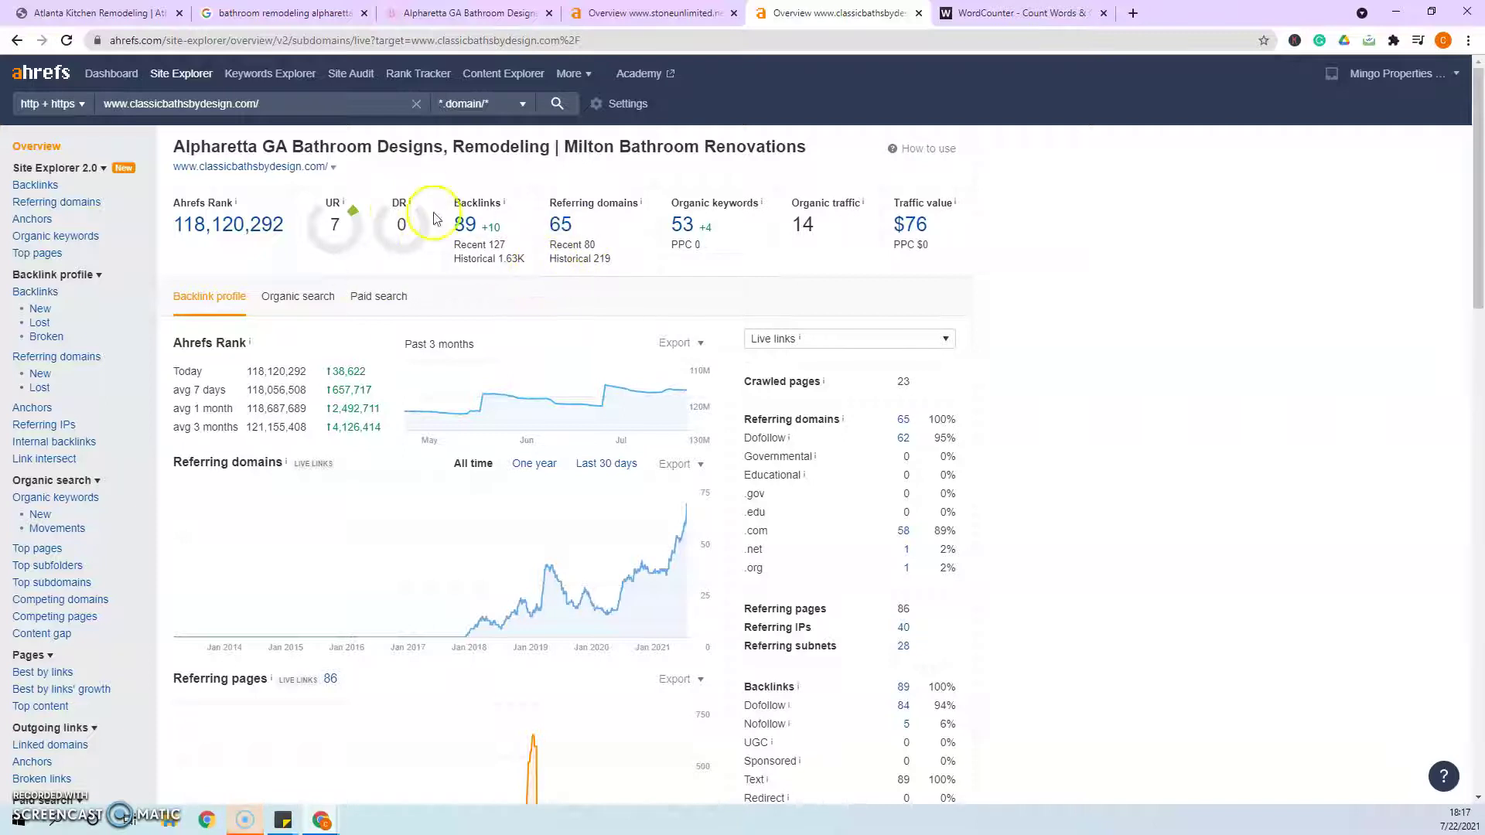
left_click(640, 25)
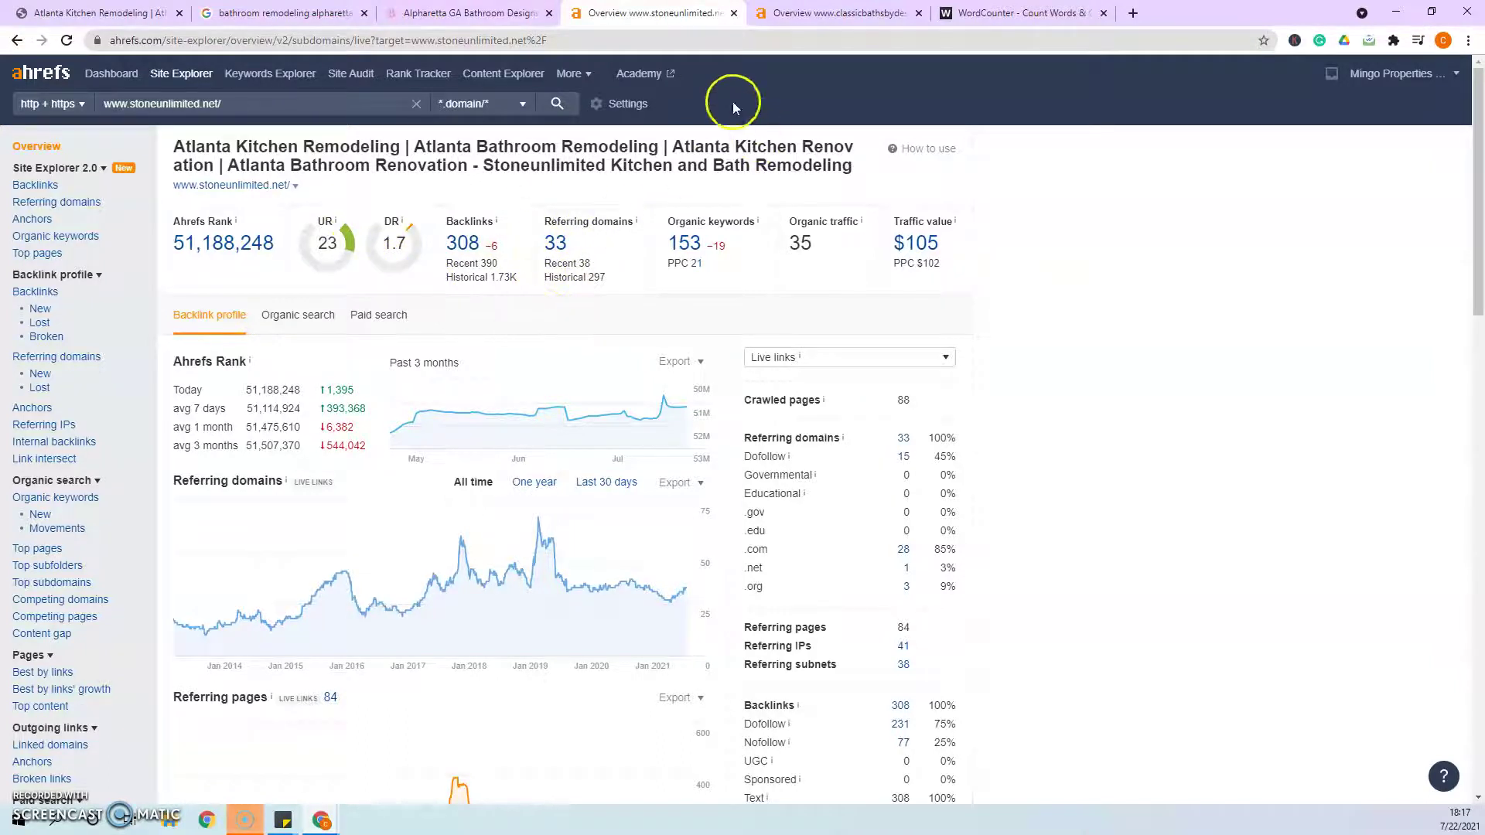
- Review classicbathsbydesign.com's 65 referring domains, then return to its Ahrefs overview
left_click(811, 17)
left_click(562, 224)
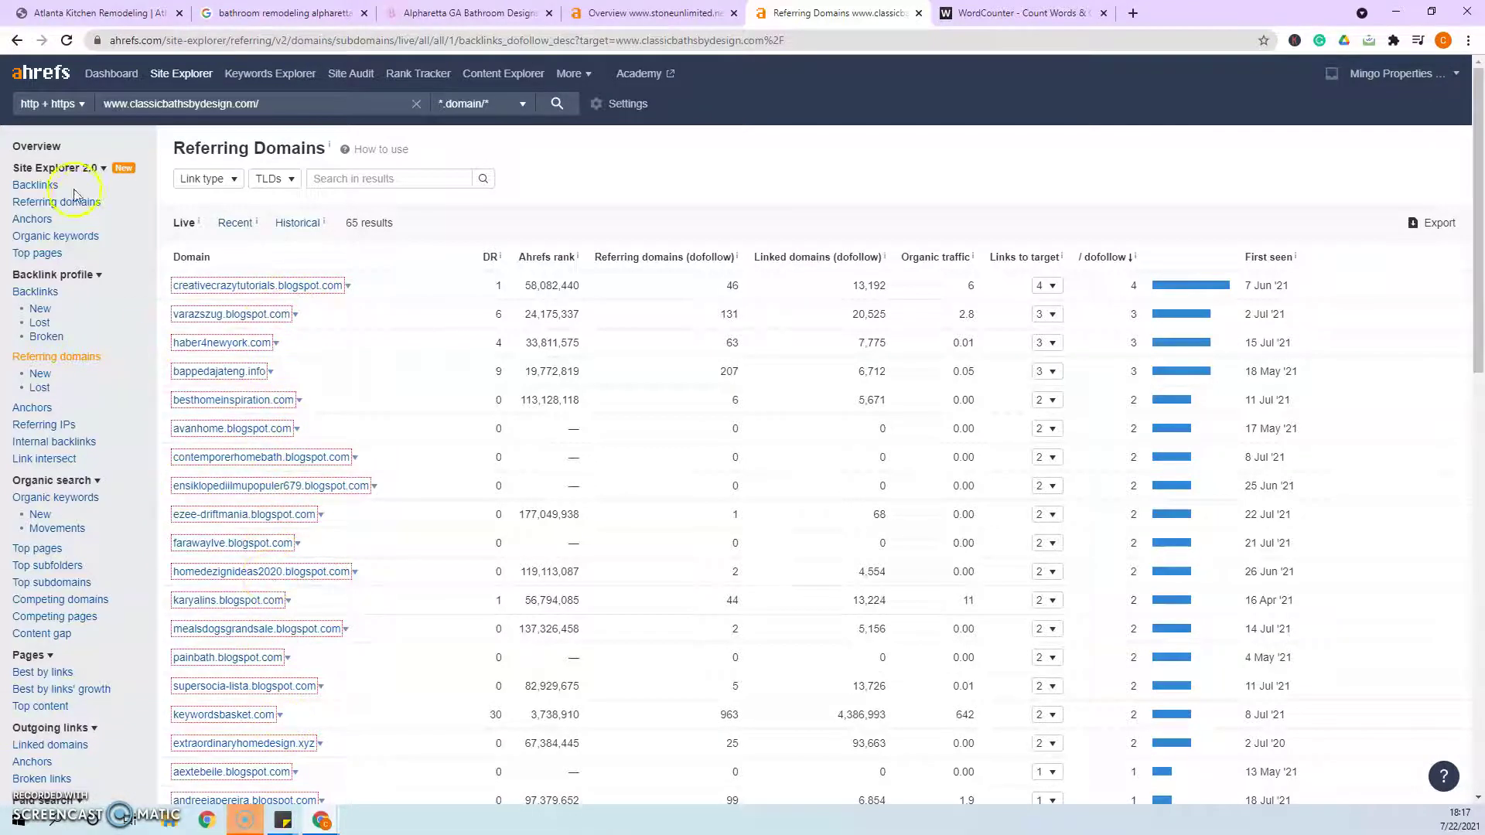
left_click(48, 146)
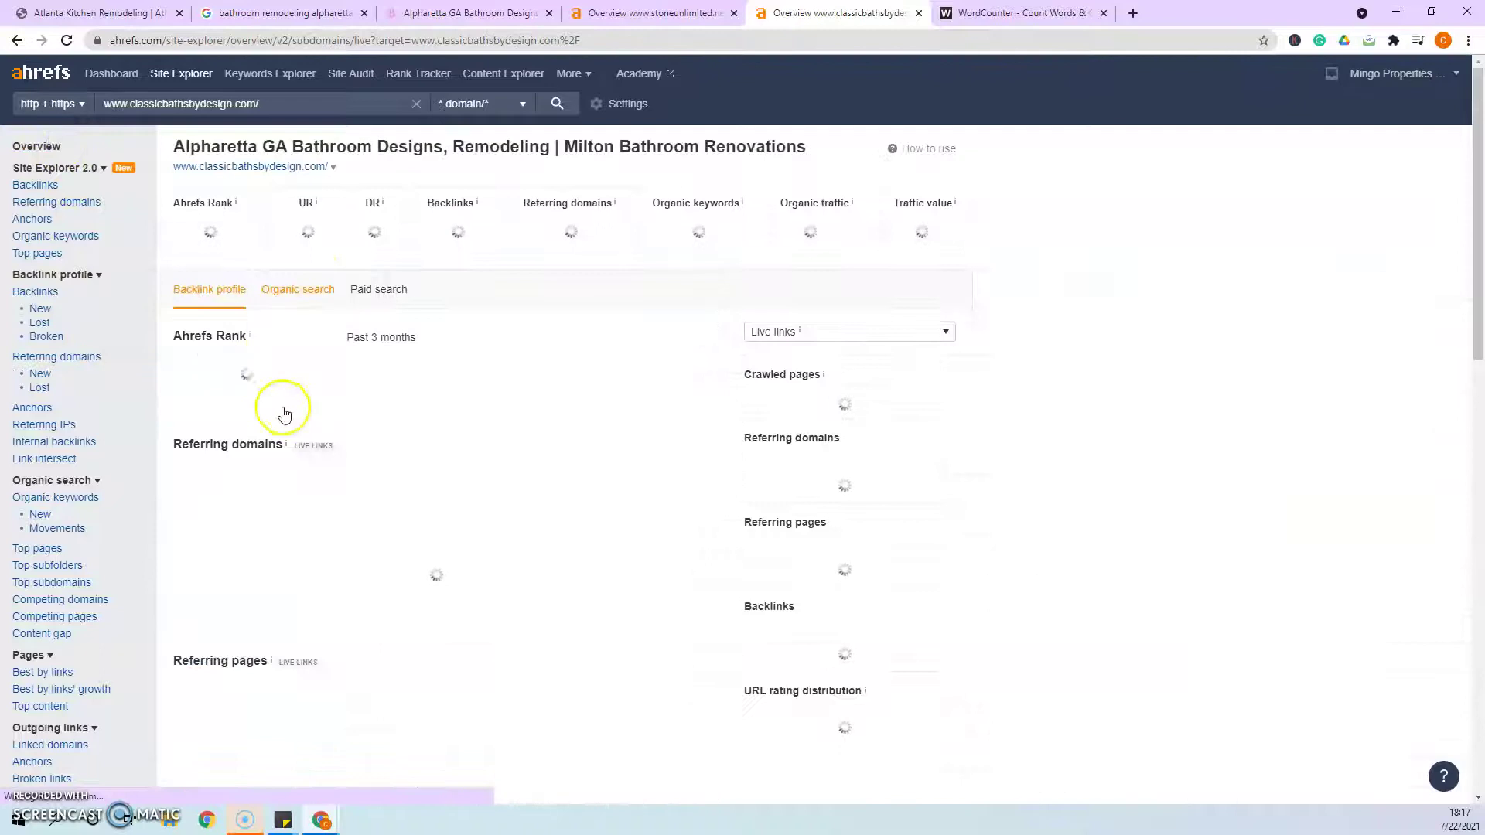